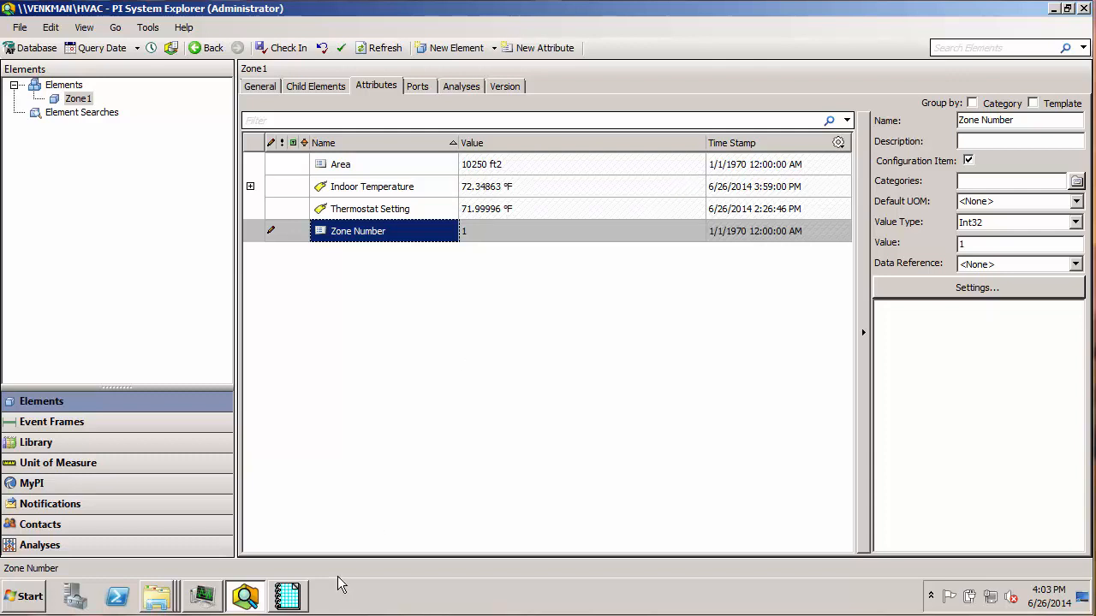
- Switch to PI ProcessBook, examine the Zone 1 temperature and thermostat setting traces, and minimize the display and program to return to PI System Explorer
left_click(288, 596)
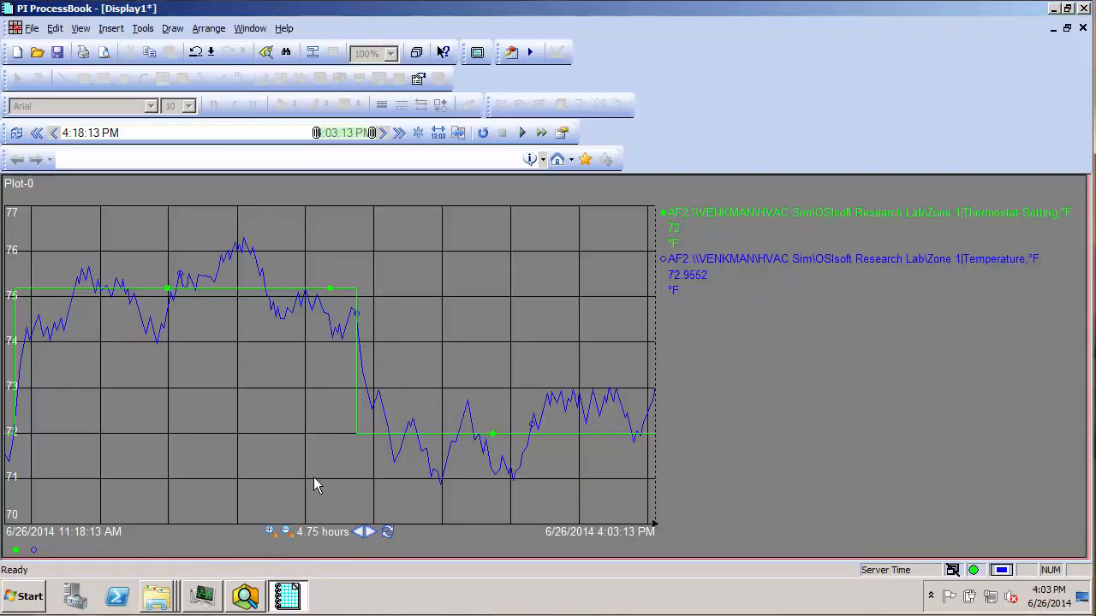
left_click(800, 284)
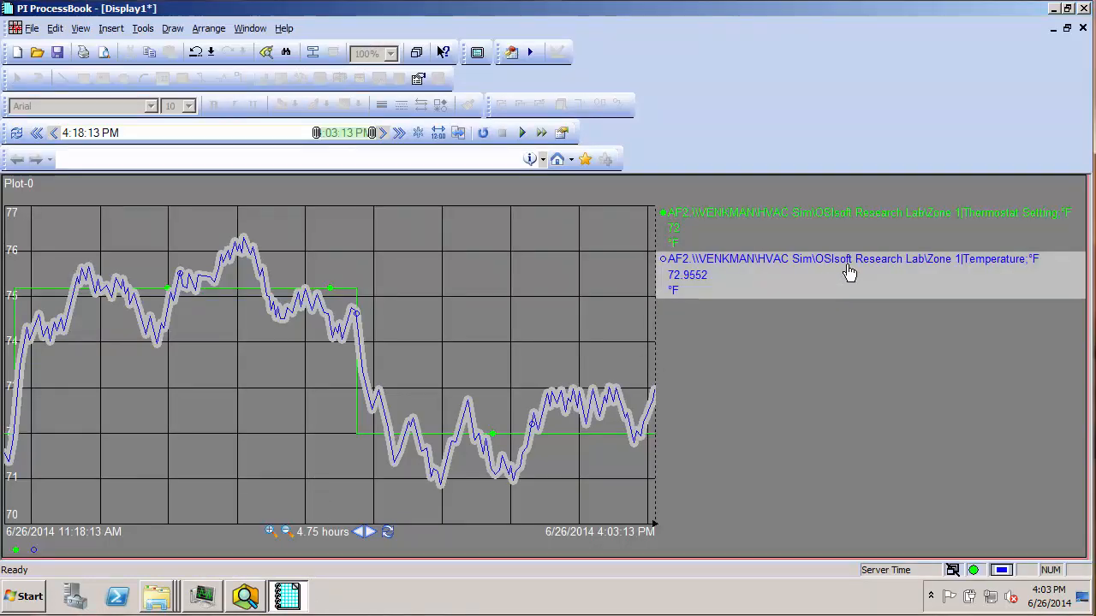
left_click(917, 237)
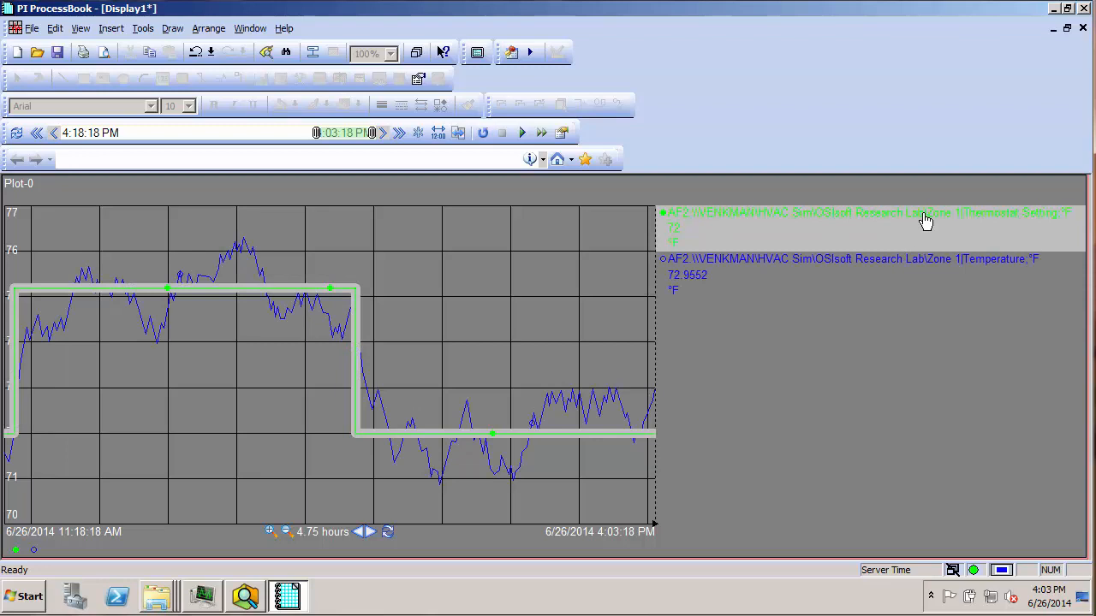
left_click(886, 400)
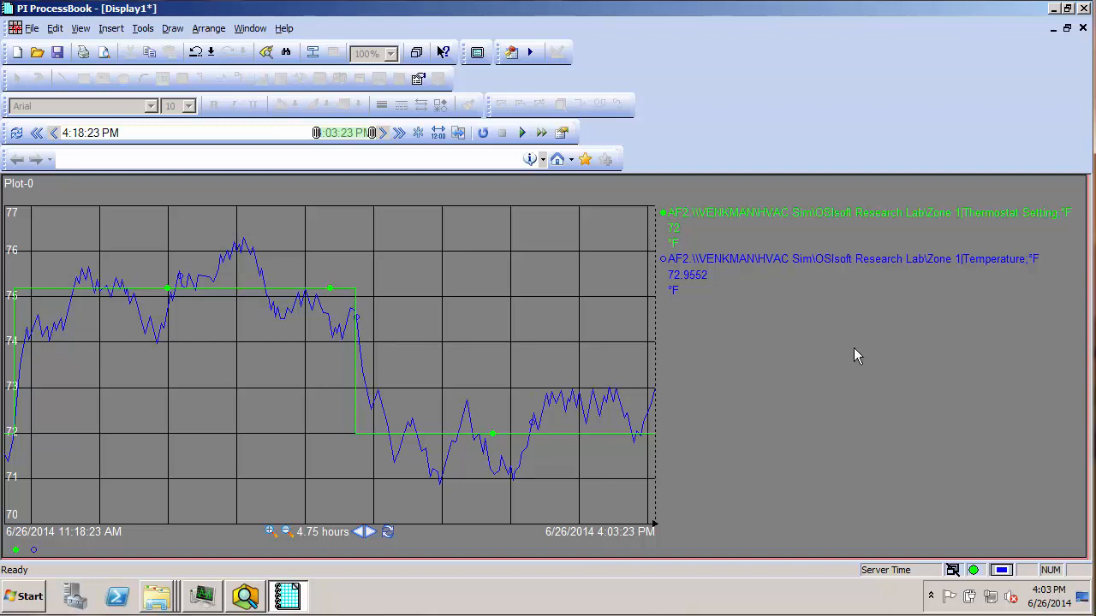
left_click(1054, 29)
left_click(1054, 9)
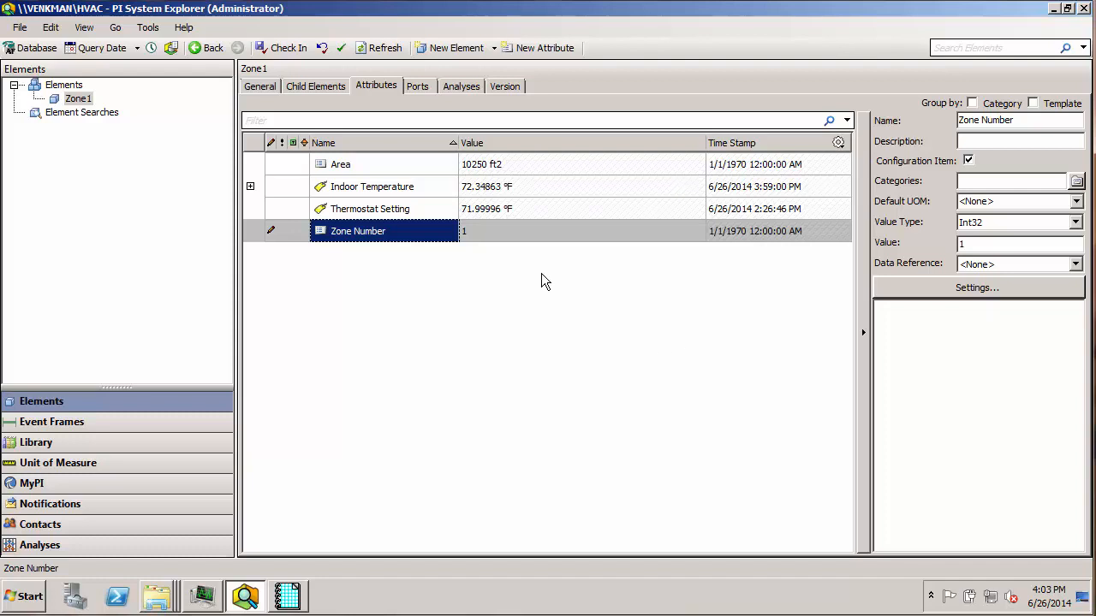
- Add a new attribute to Zone1 named "Temperature Offset" with the description "Indoor temp offset from setpoint"
right_click(444, 293)
left_click(489, 302)
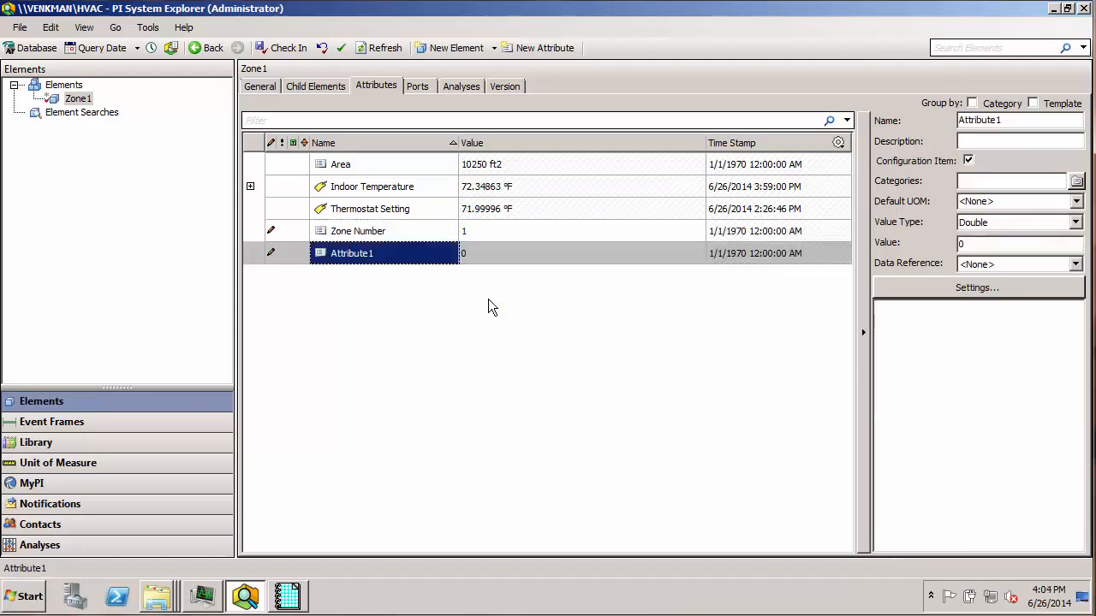
left_click_drag(1038, 119, 929, 125)
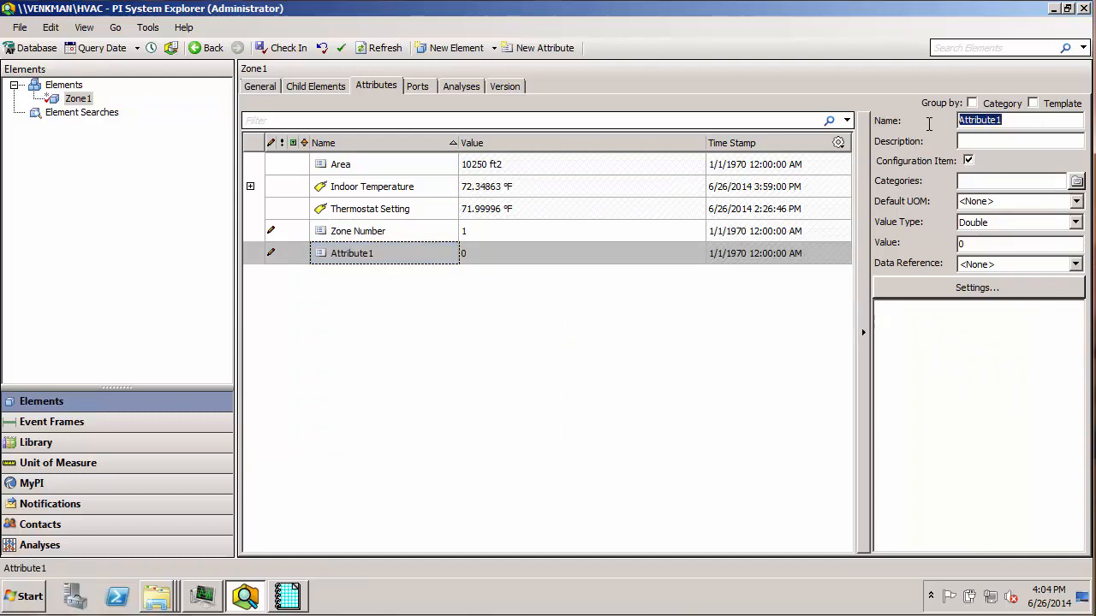
type("Temperature Offset")
key("Tab")
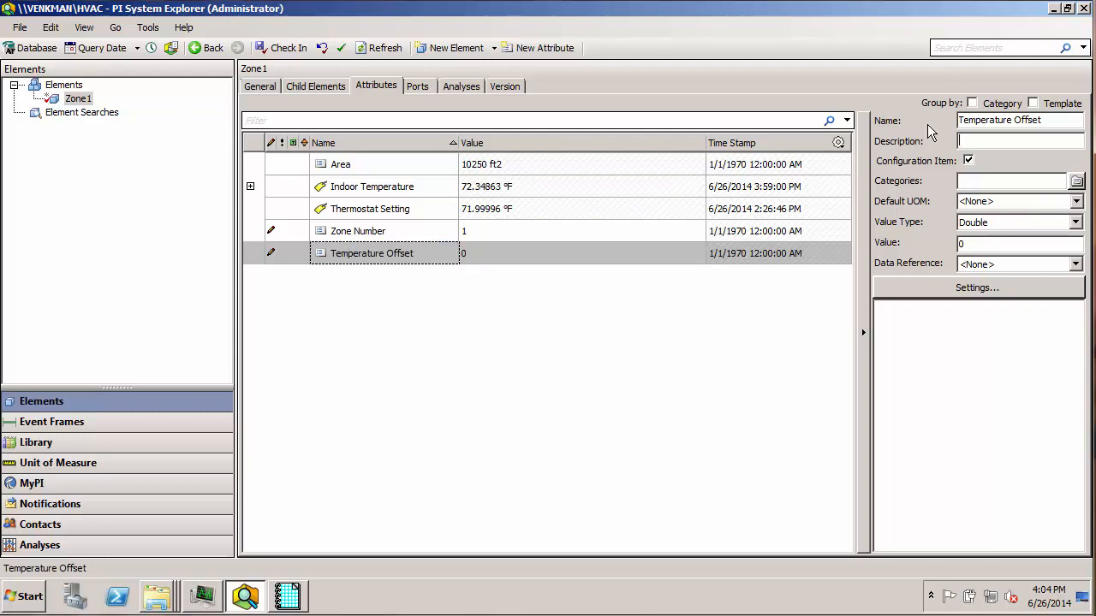
type("Indoor temp offset from setpo")
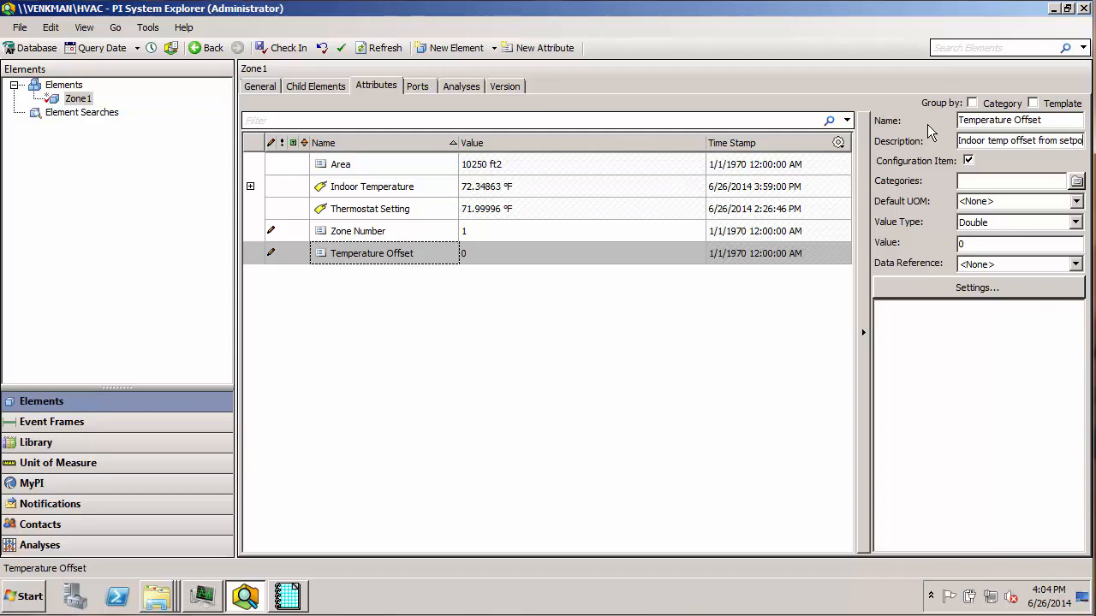
type("int")
- Set the Temperature Offset attribute's default unit of measure to delta degree Fahrenheit from the Temperature (Delta) class
left_click(1075, 202)
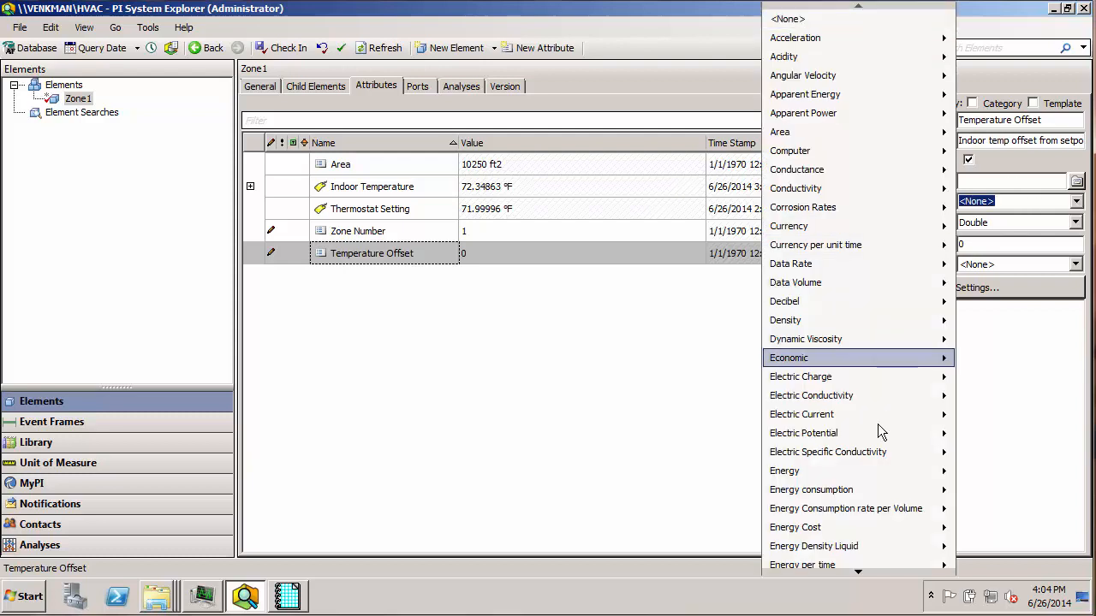
mouse_move(858, 572)
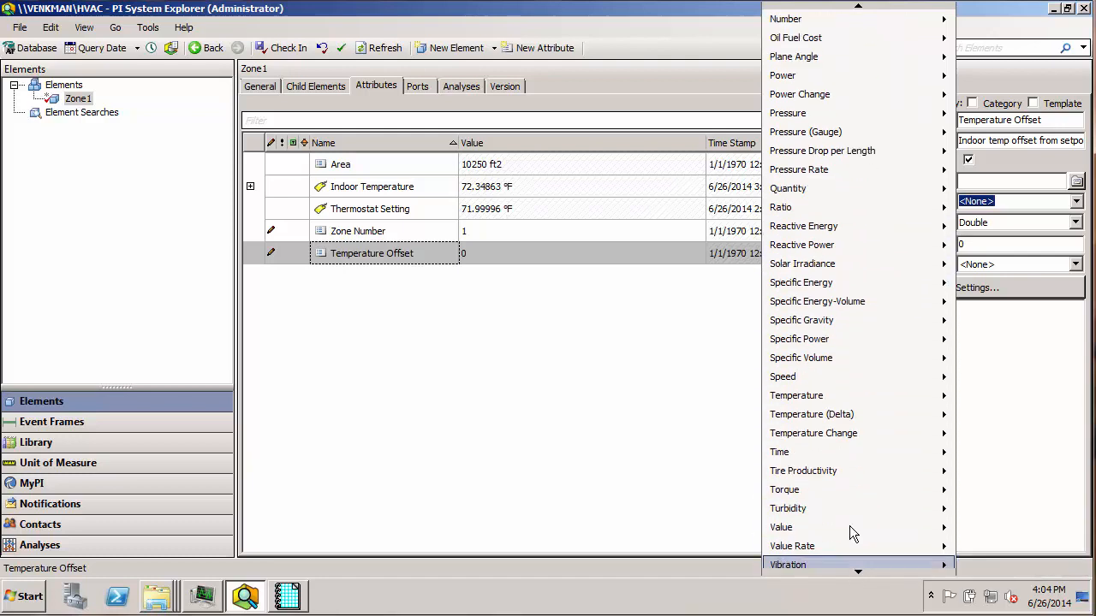
mouse_move(840, 414)
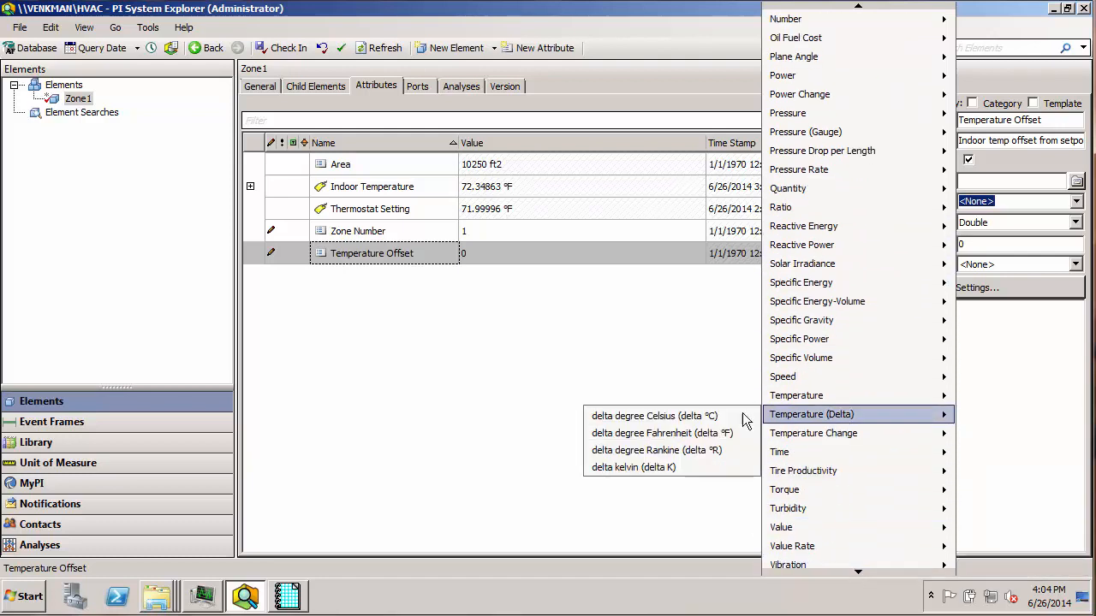
left_click(716, 433)
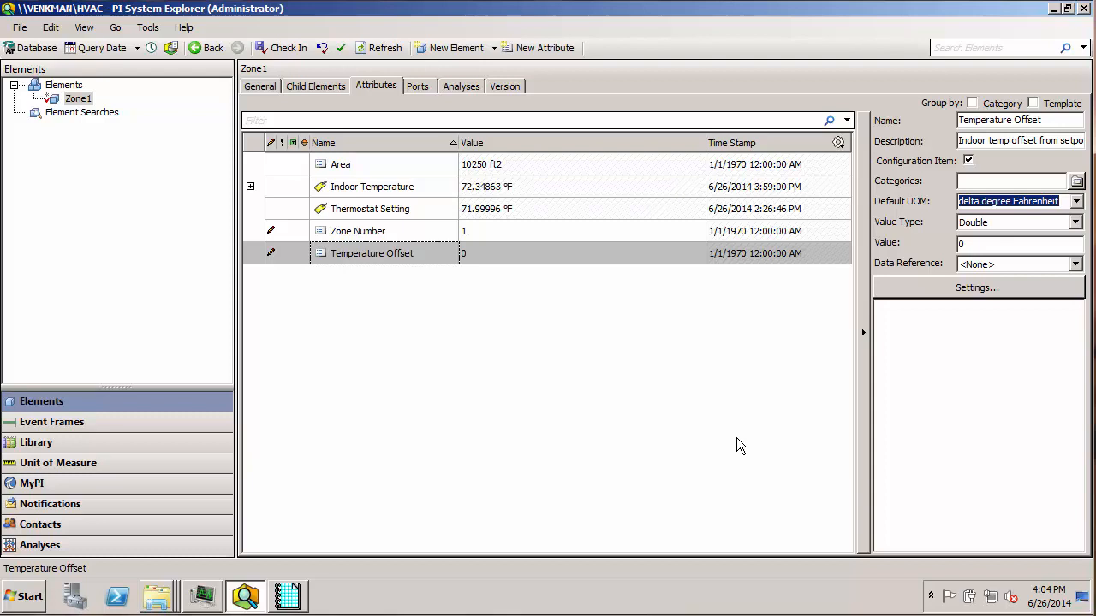
- Make Temperature Offset a non-configuration item with a Formula data reference, and open its formula settings
left_click(1074, 265)
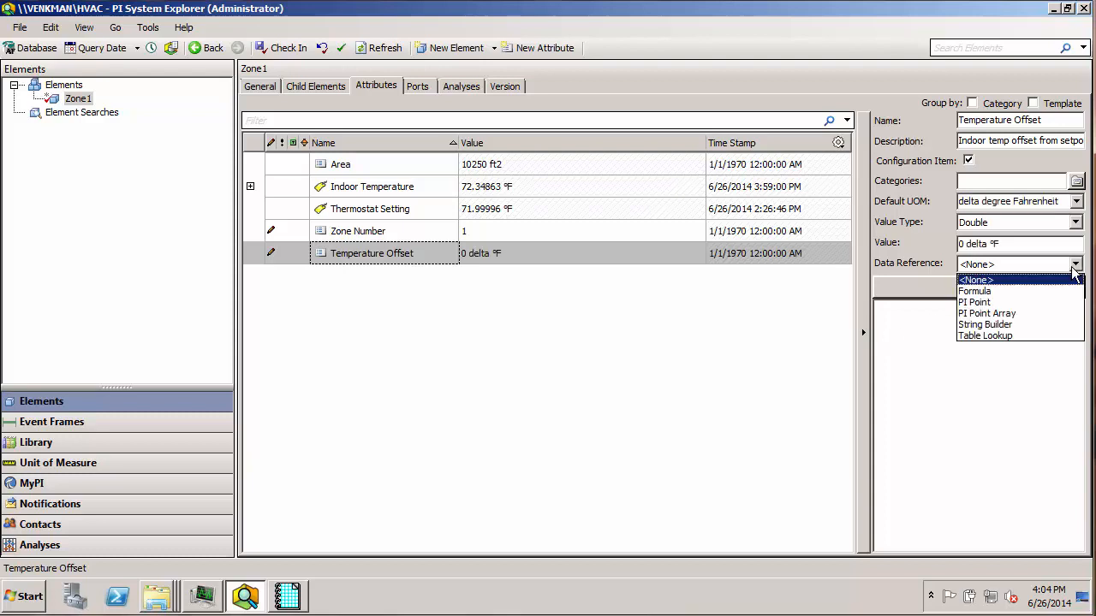
left_click(1009, 292)
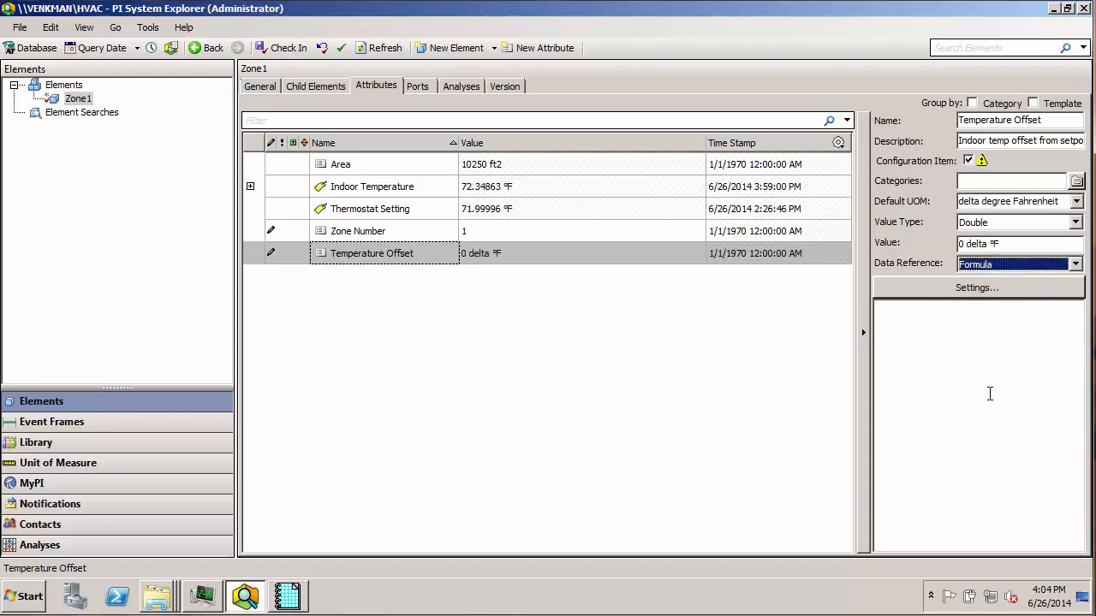
left_click(973, 289)
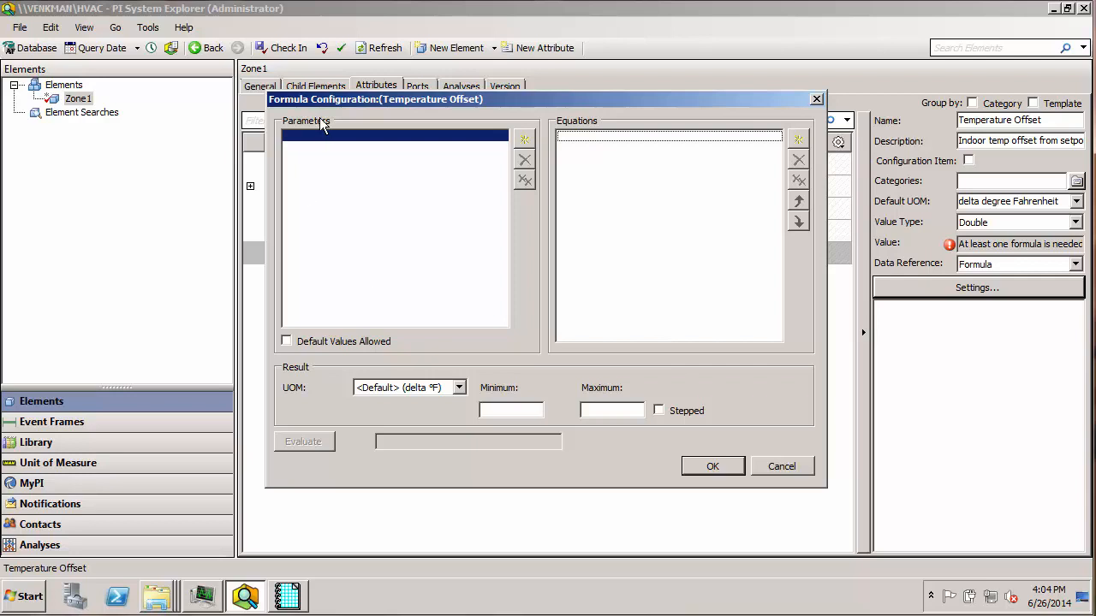
- Add a formula parameter that assigns variable S to the Thermostat Setting attribute in °F
left_click(524, 138)
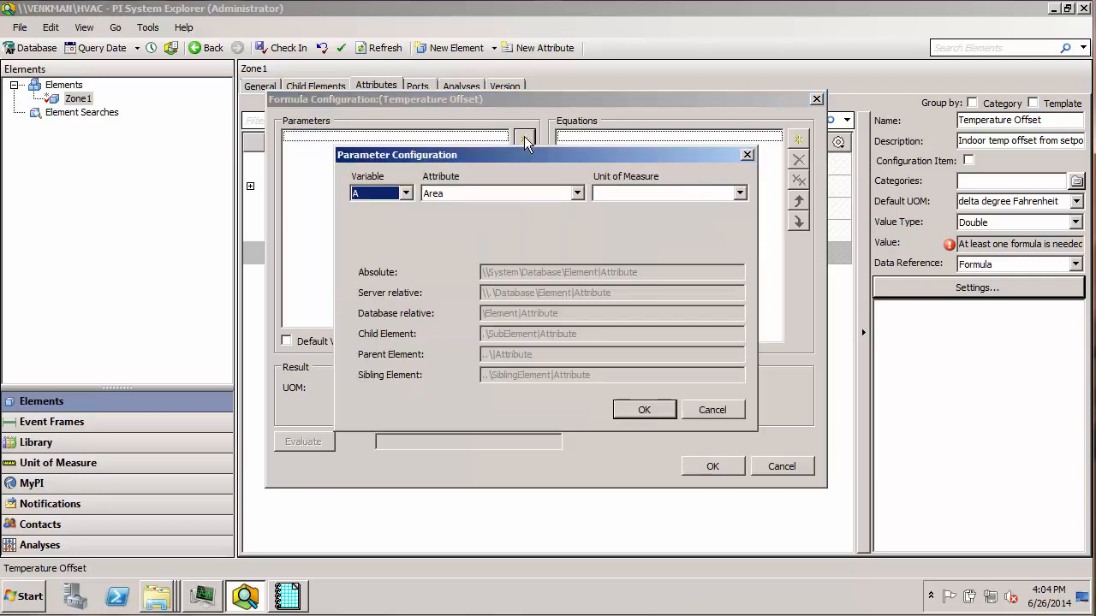
left_click(407, 195)
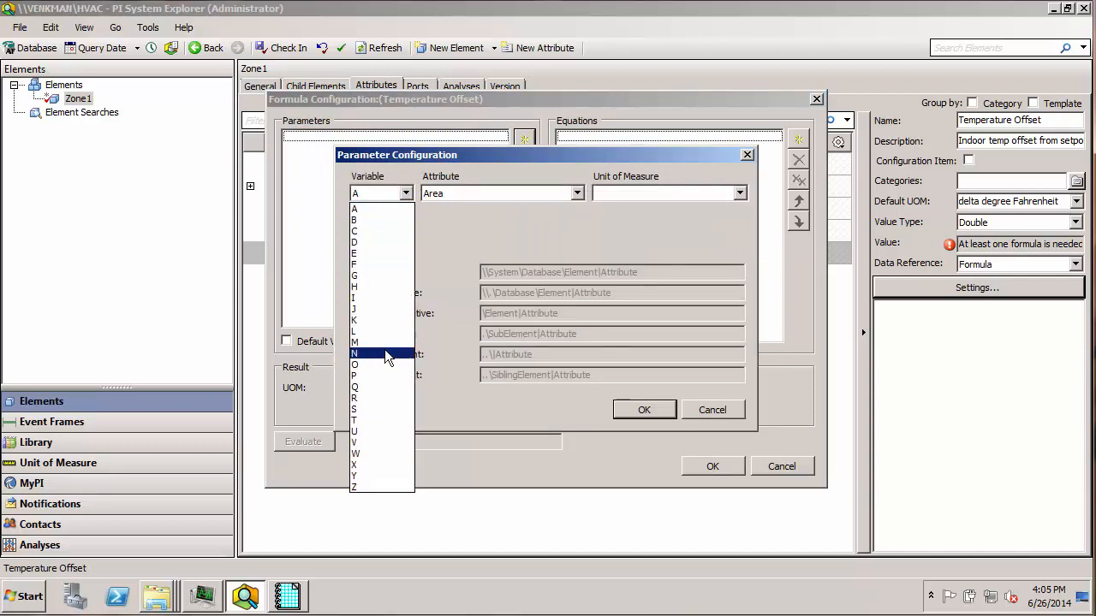
left_click(378, 409)
left_click(578, 192)
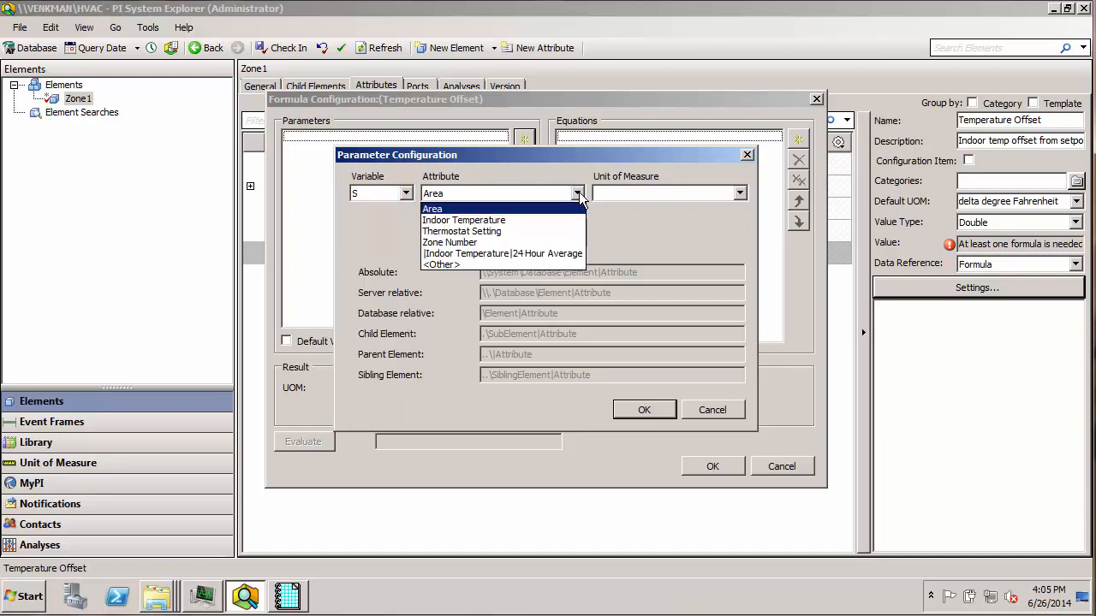
left_click(533, 243)
left_click(545, 195)
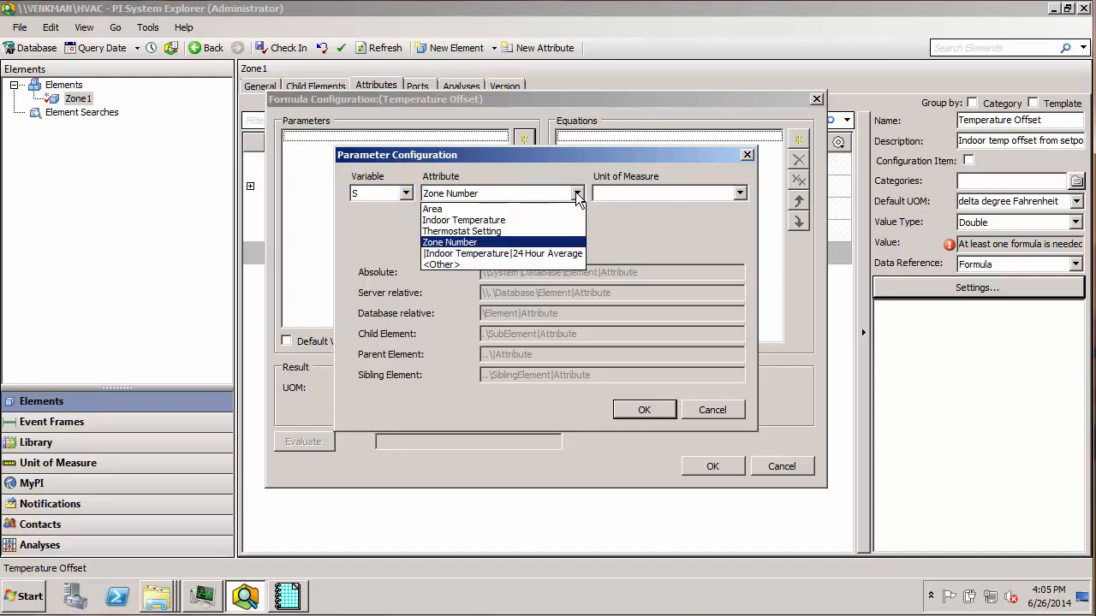
left_click(550, 231)
left_click(738, 194)
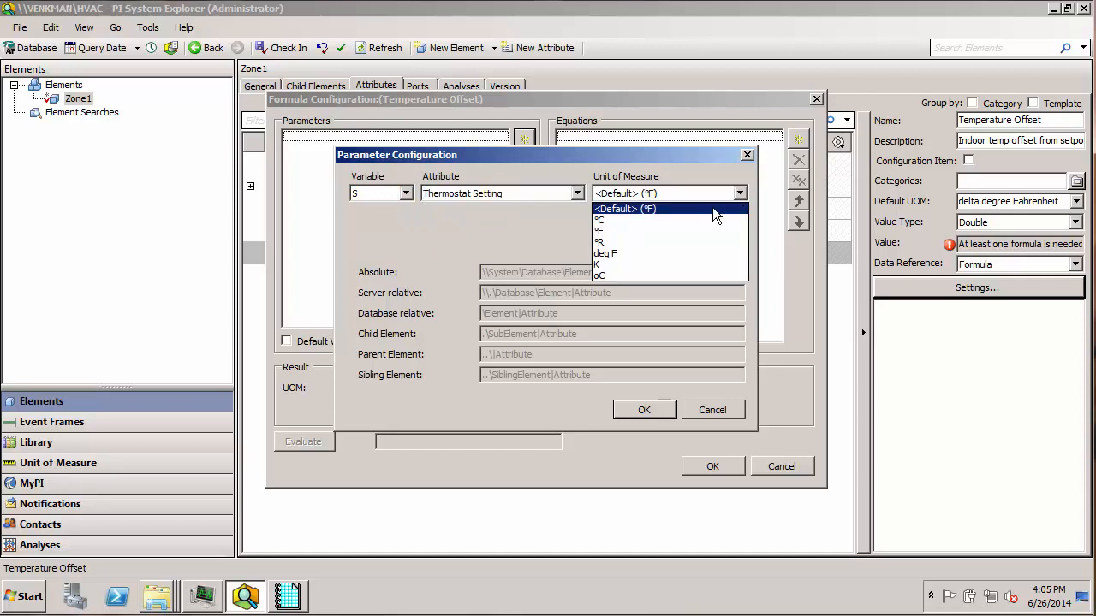
left_click(666, 231)
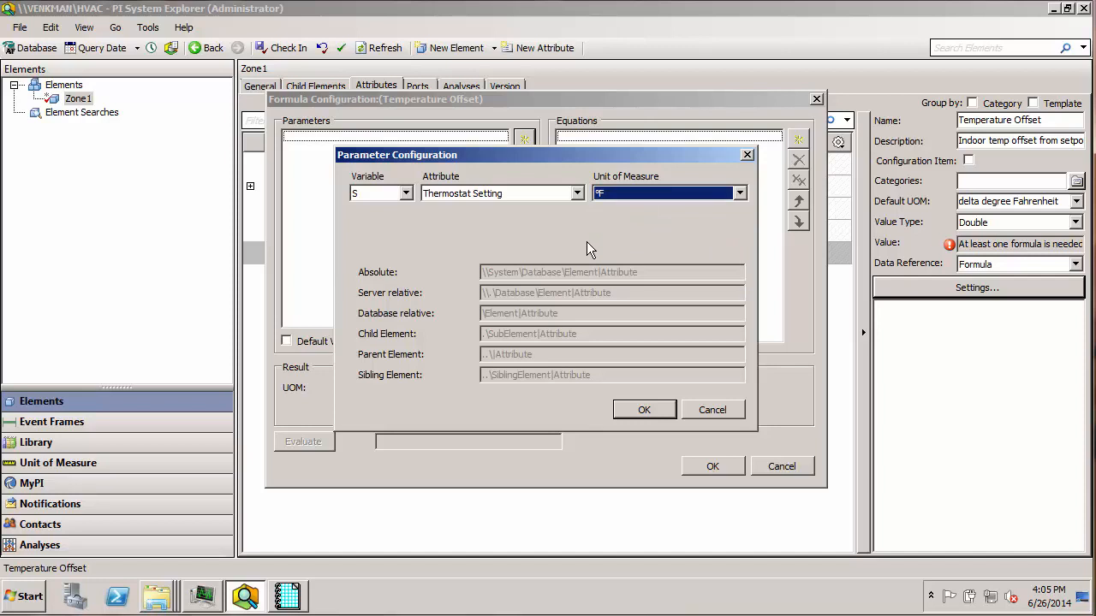
left_click(644, 410)
- Add a second formula parameter that assigns variable T to the Indoor Temperature attribute in °F
left_click(407, 192)
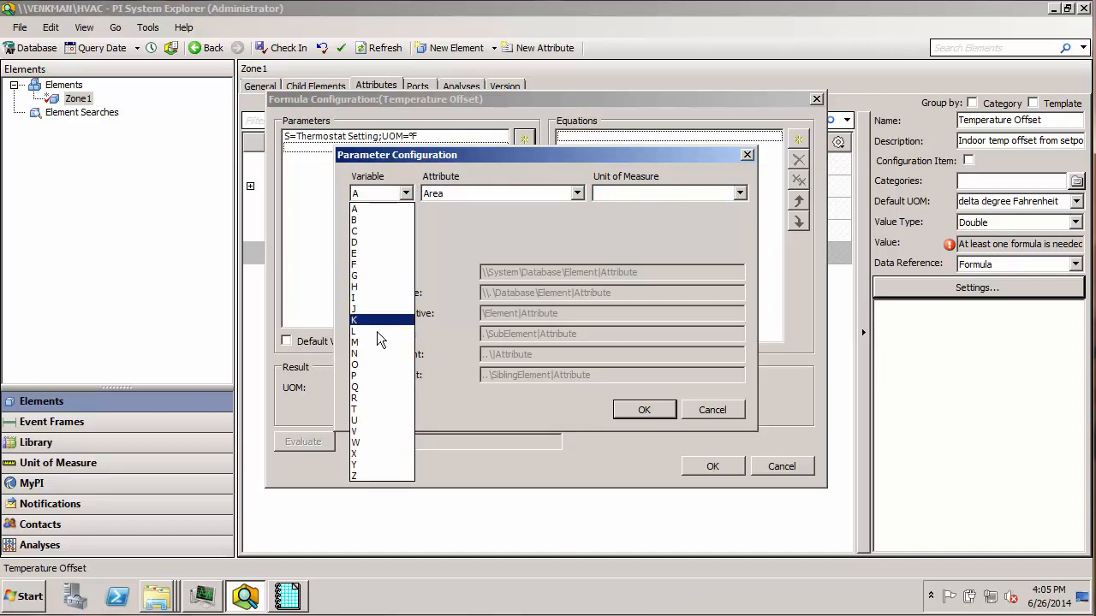
left_click(382, 409)
left_click(579, 194)
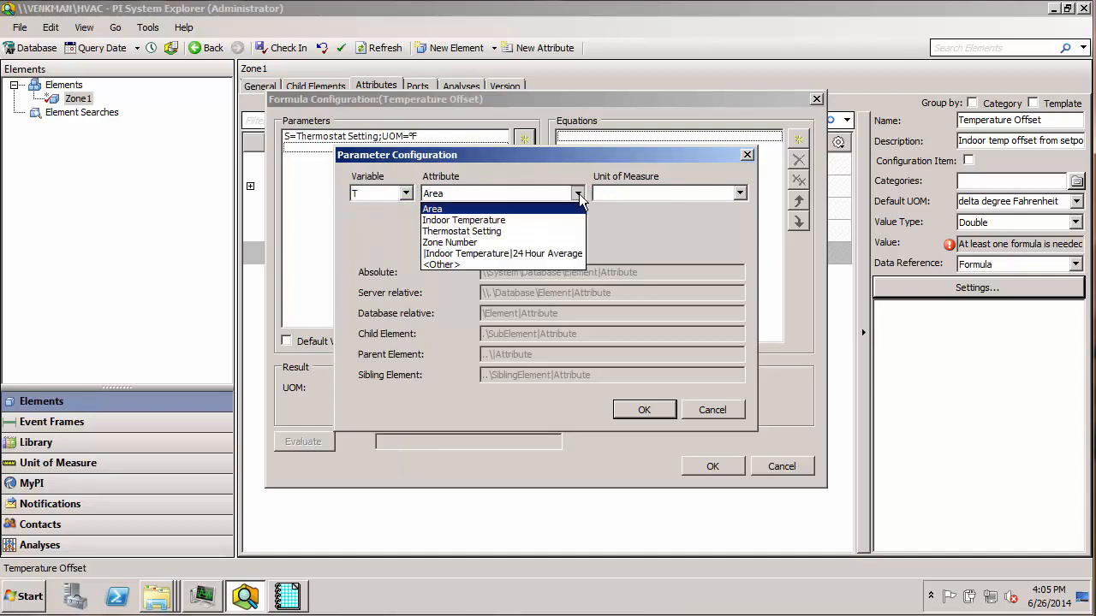
left_click(543, 216)
key("Return")
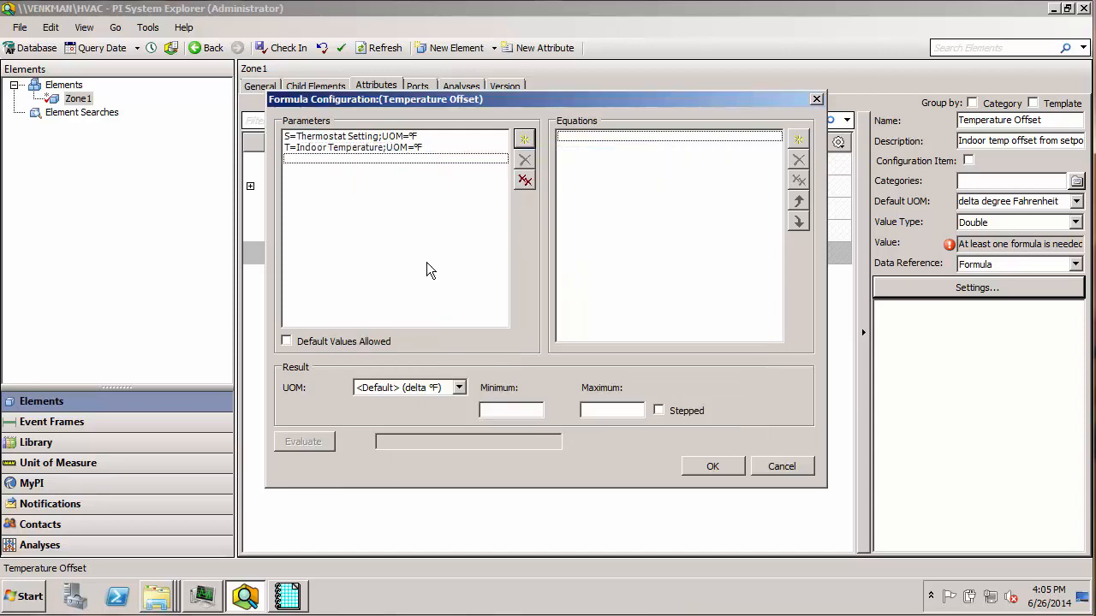
- Add the equation S-T to the formula after looking through the available variables, operators and functions
left_click(646, 137)
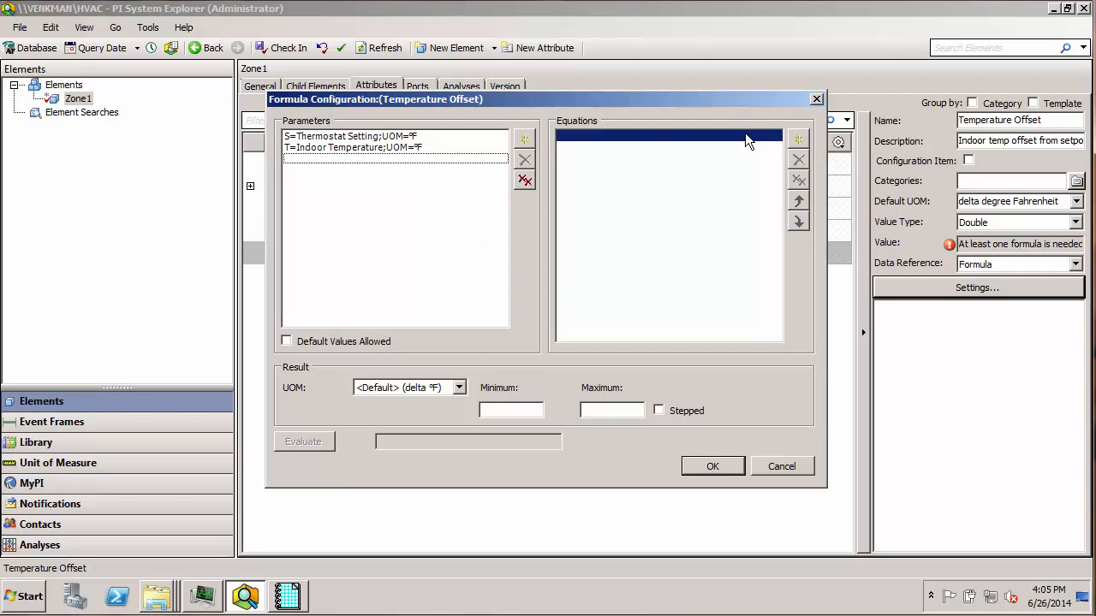
left_click(798, 138)
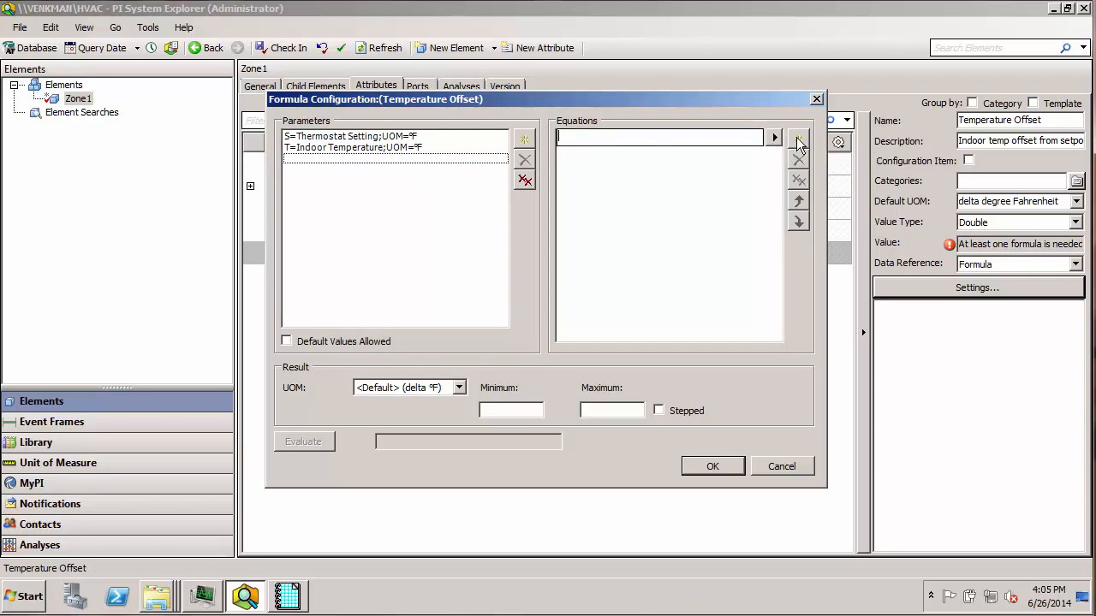
left_click(774, 137)
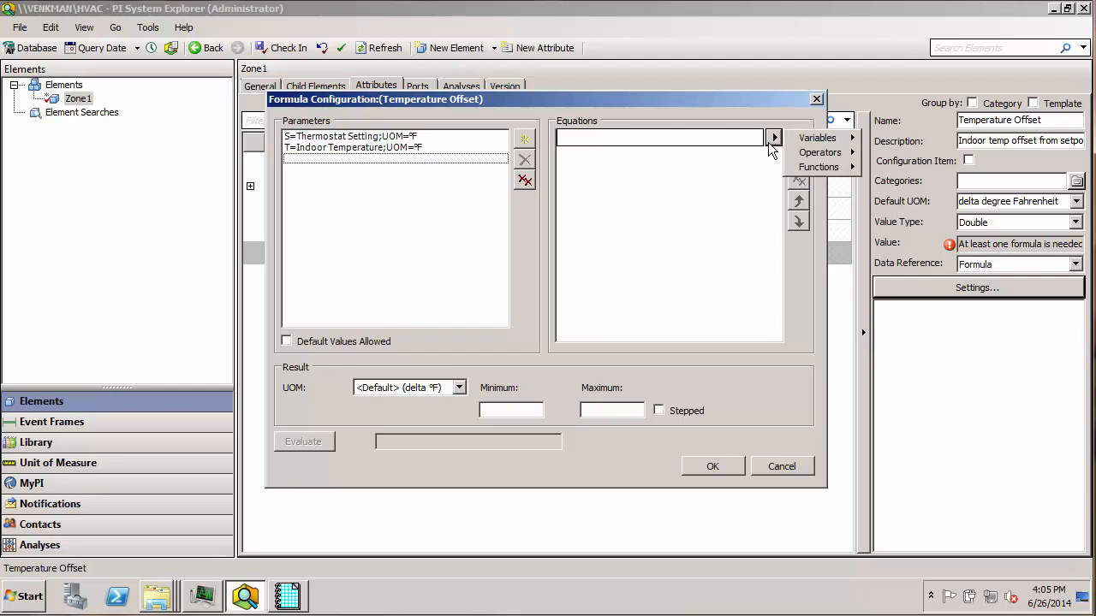
mouse_move(812, 141)
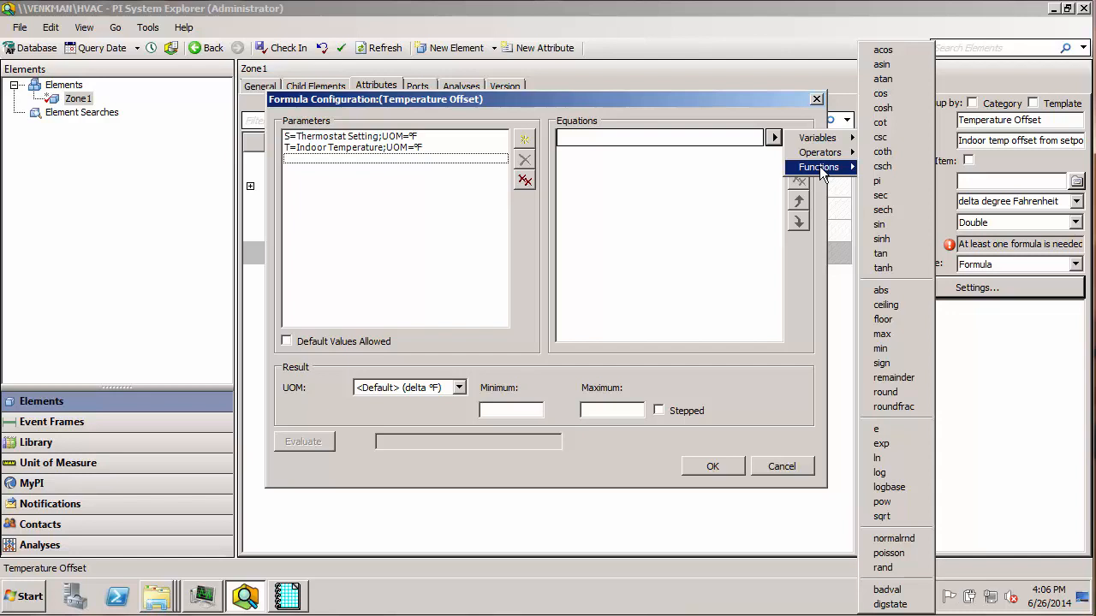
left_click(727, 139)
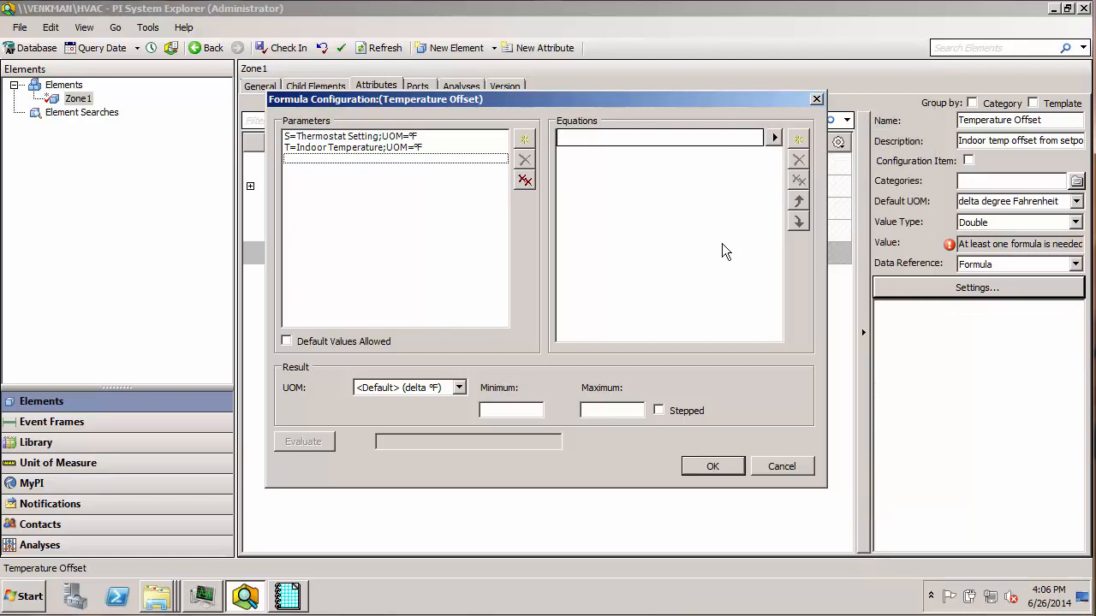
type("S-T")
- Set the formula's result unit to delta °F, then evaluate the formula and accept the configuration
left_click(460, 390)
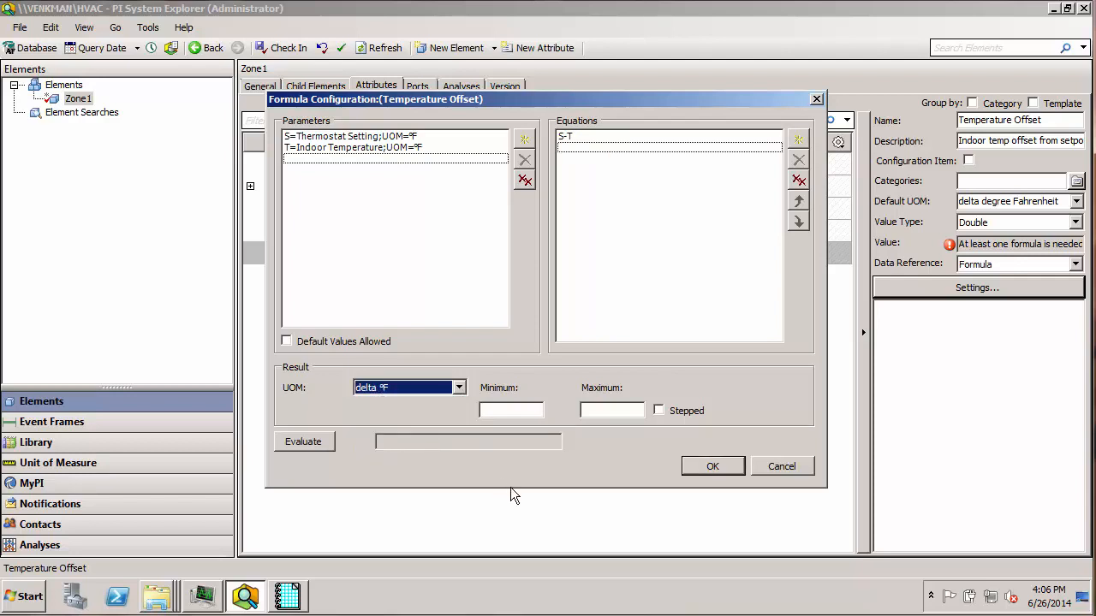
left_click(302, 443)
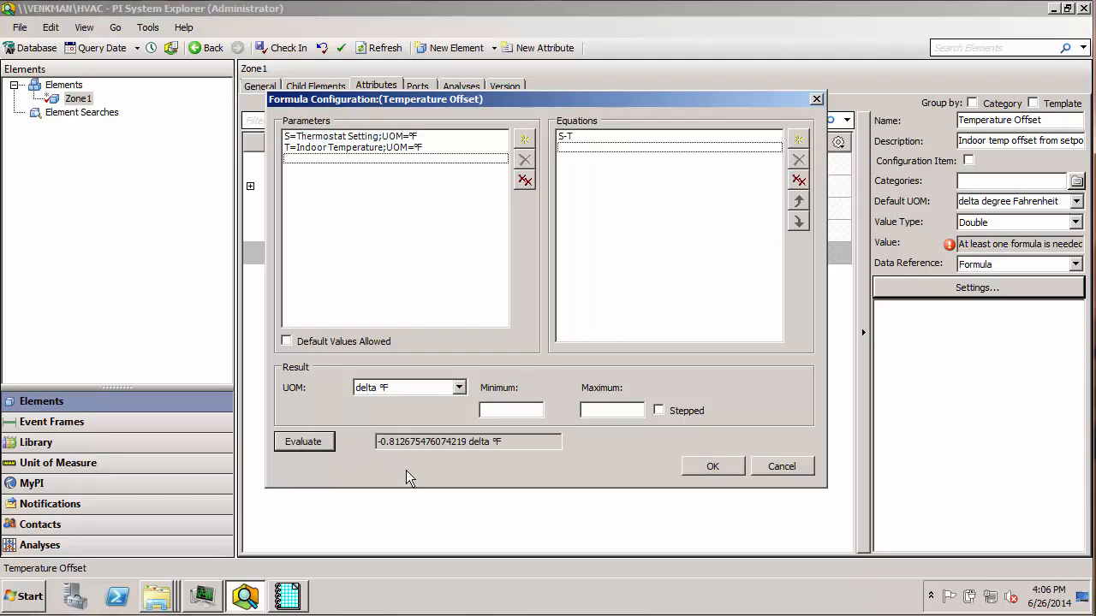
left_click(713, 466)
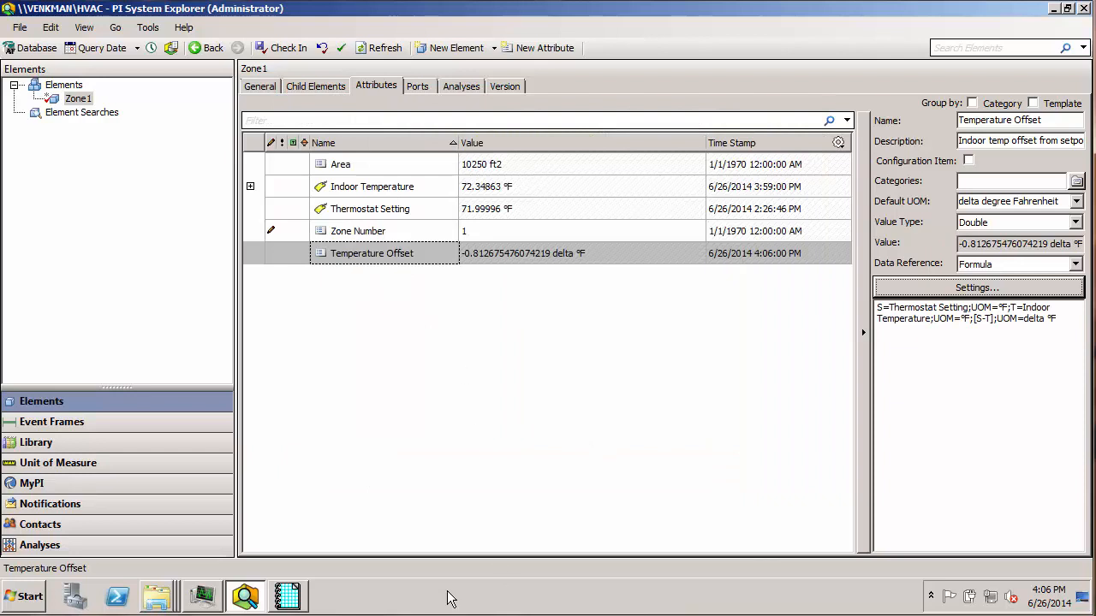
- Switch to PI ProcessBook and maximize the minimized Display1 trend of Zone 1's thermostat setting and temperature
left_click(289, 598)
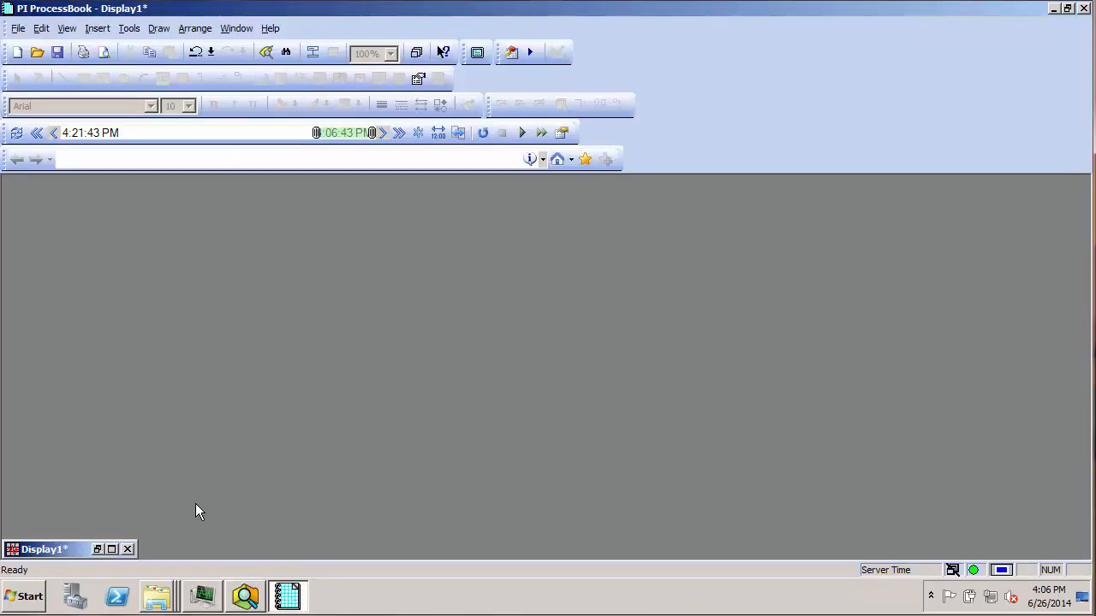
left_click(111, 549)
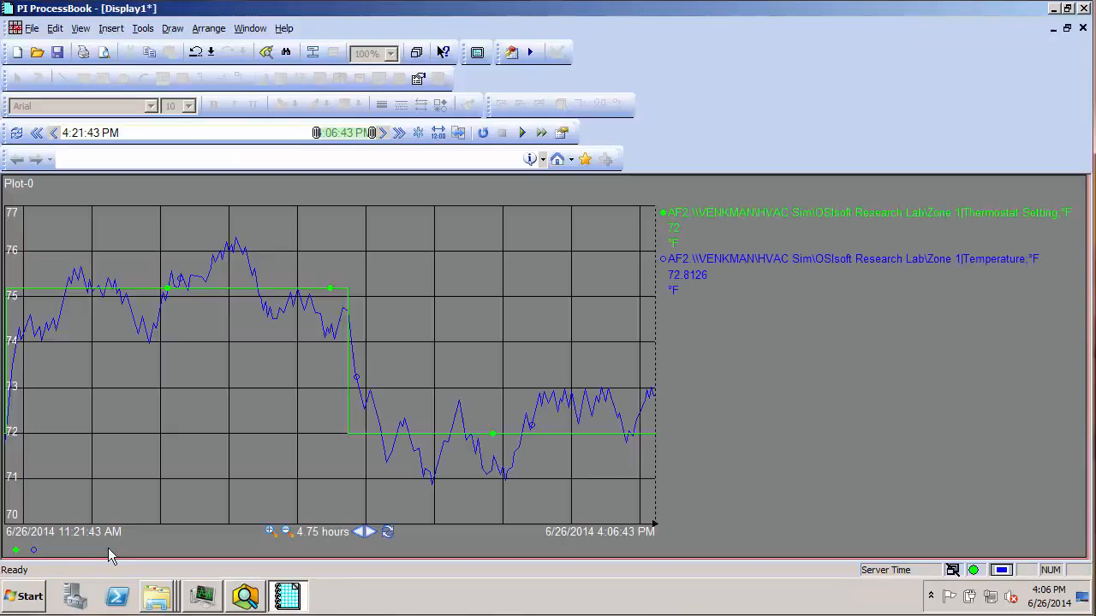
- Put the Display1 trend display into build mode for editing
left_click(203, 295)
left_click(36, 81)
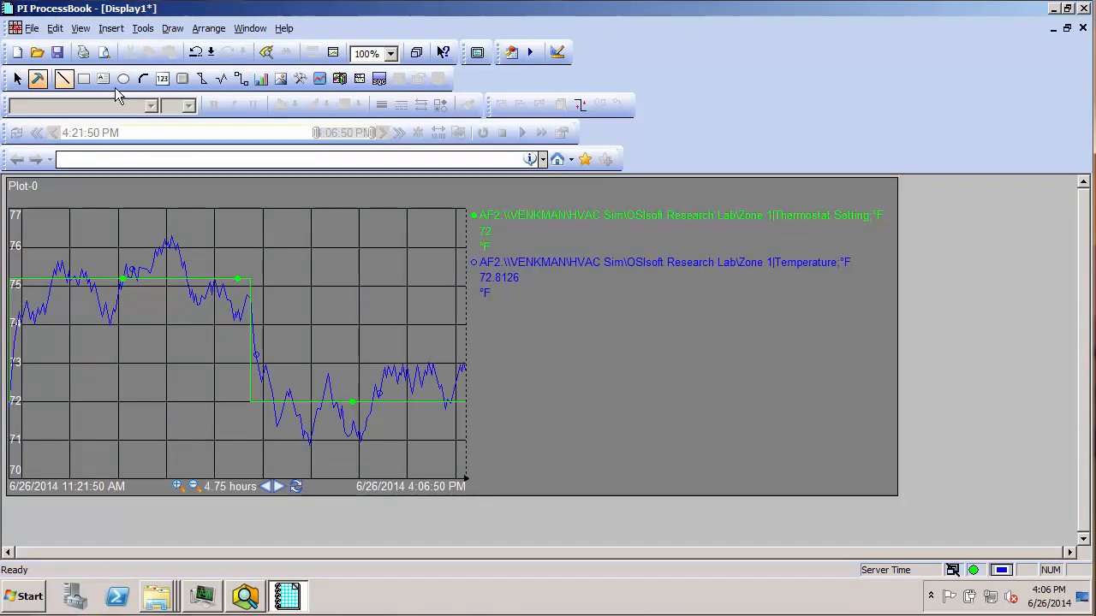
left_click(163, 79)
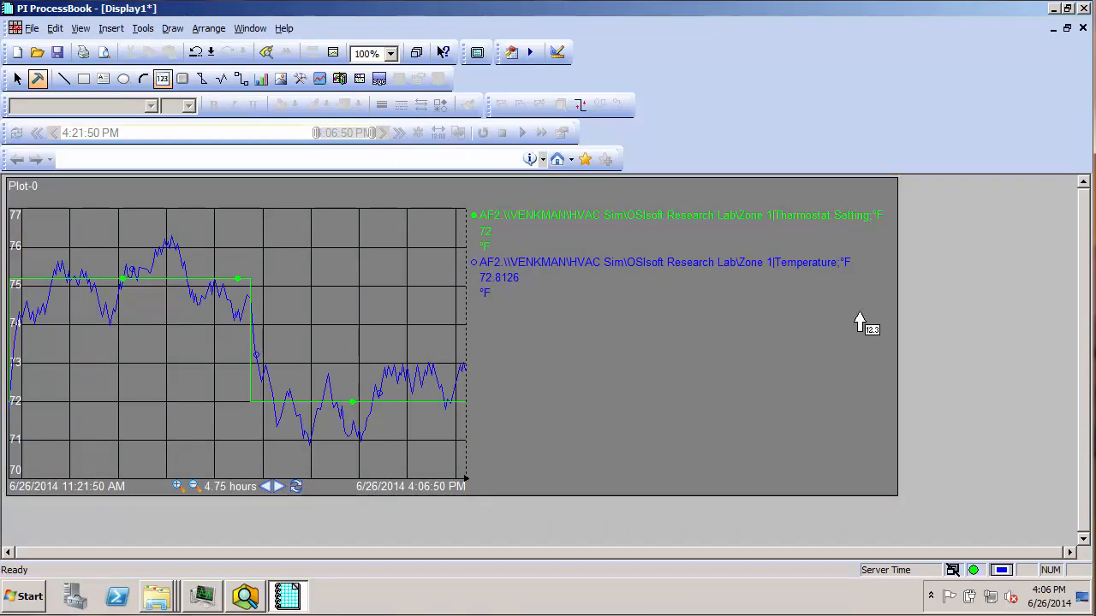
left_click(913, 210)
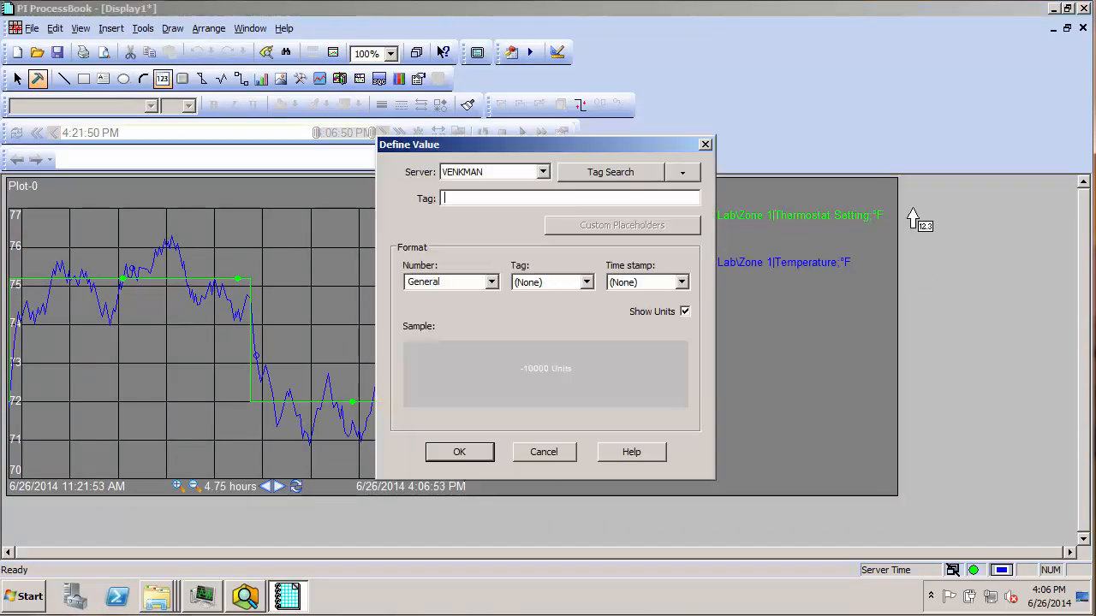
left_click(682, 173)
left_click(693, 243)
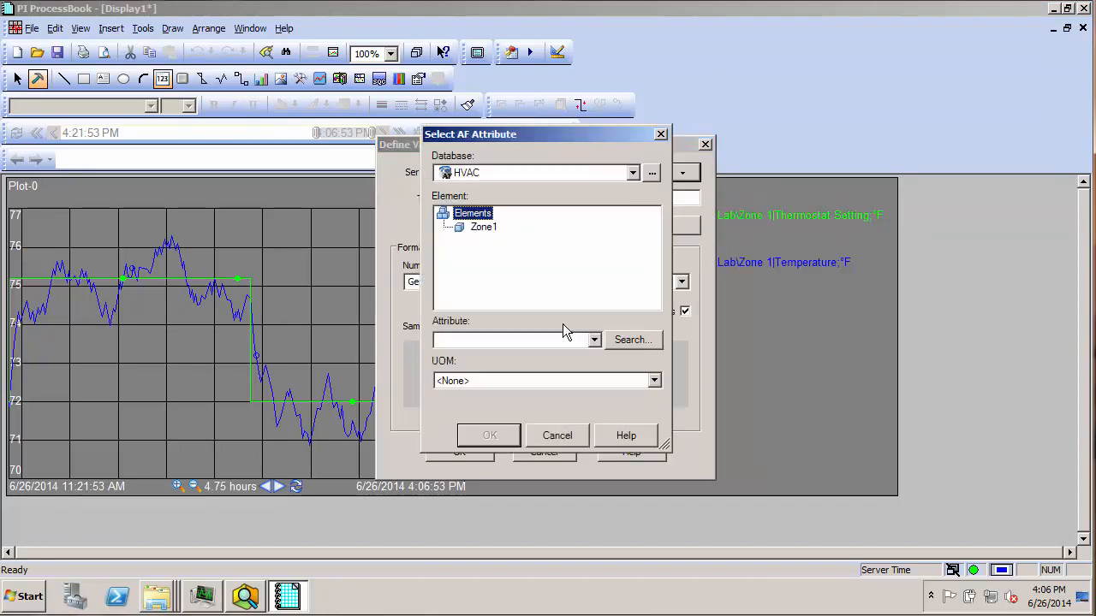
left_click(483, 227)
left_click(594, 340)
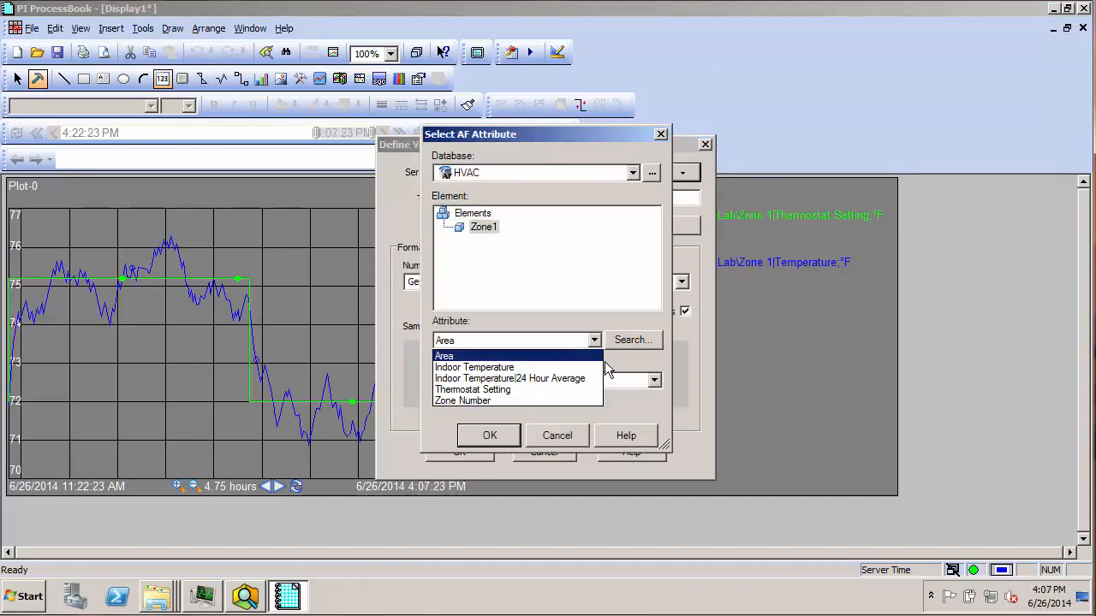
left_click(629, 362)
left_click(556, 433)
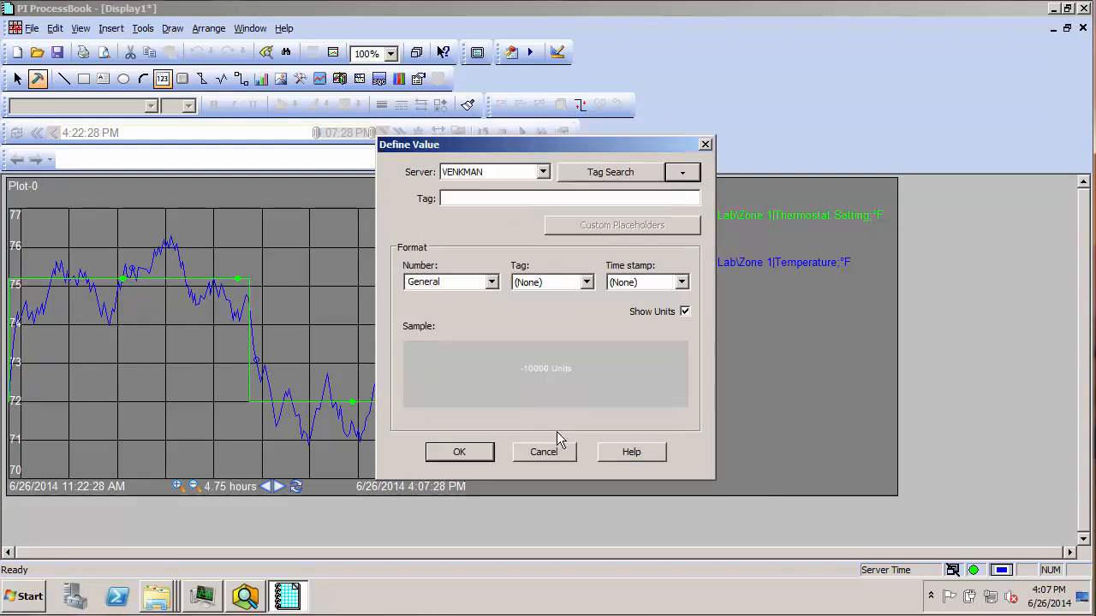
left_click(555, 451)
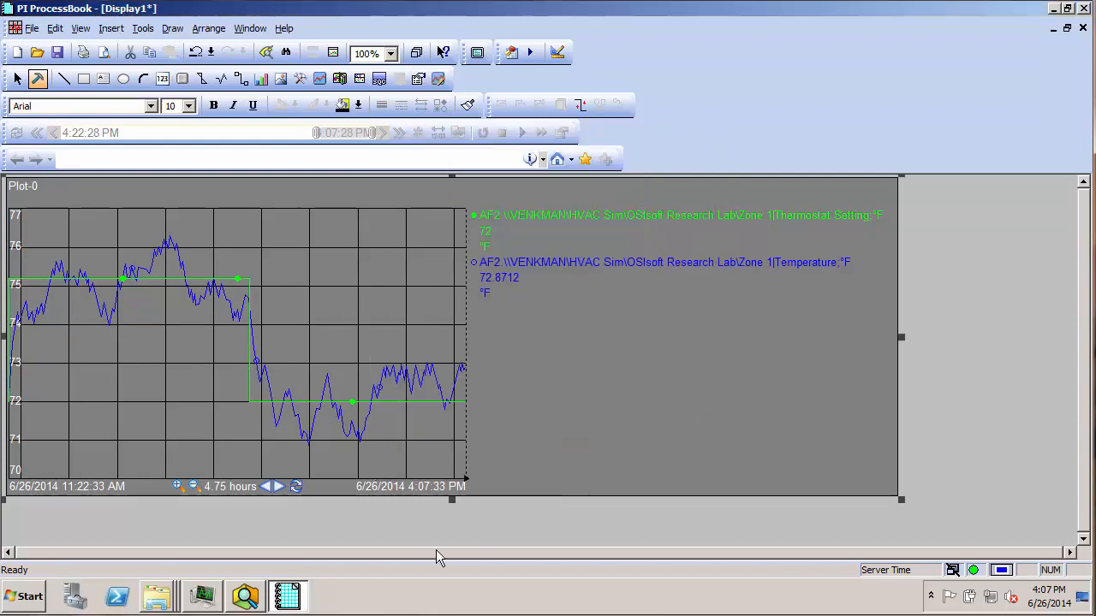
- Switch to PI System Explorer and check in the changes to Zone1's attributes
left_click(250, 599)
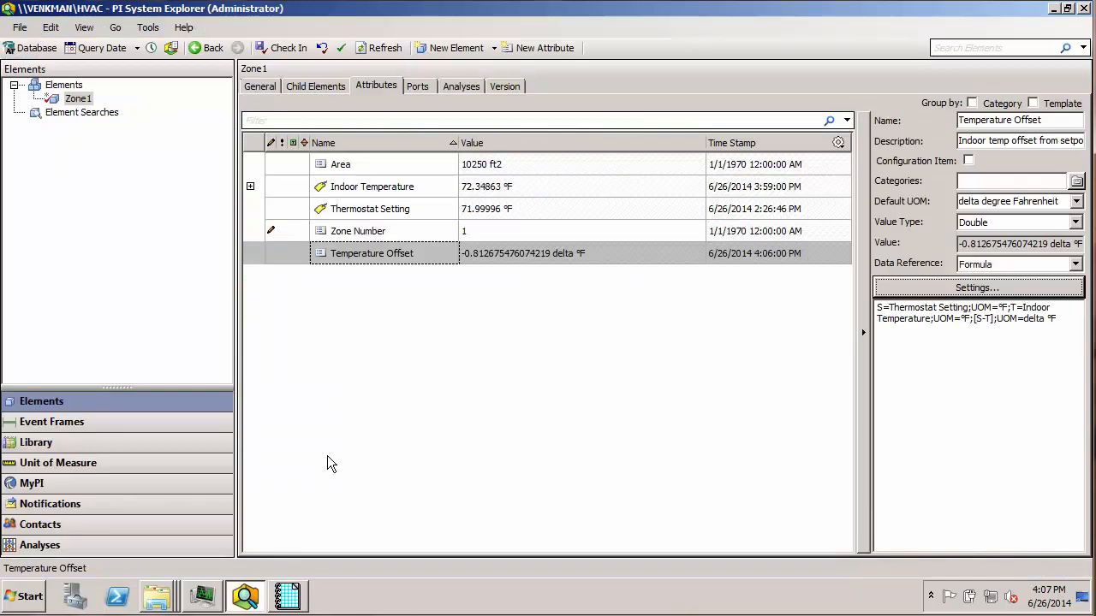
left_click(282, 48)
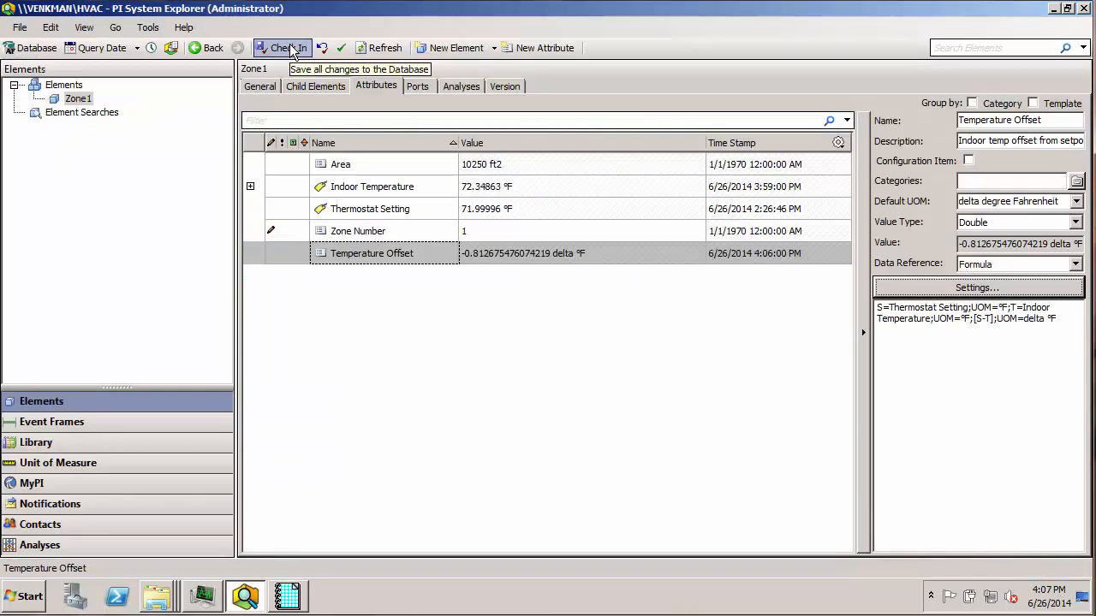
- Return to PI ProcessBook and place a new value object in the empty area to the right of the trend
left_click(293, 595)
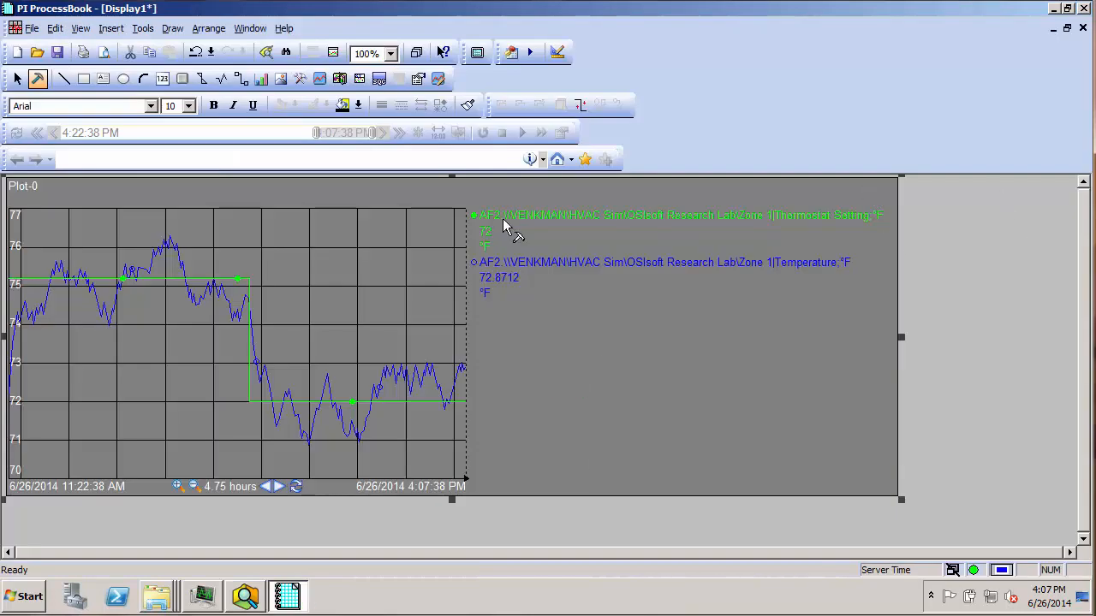
left_click(162, 78)
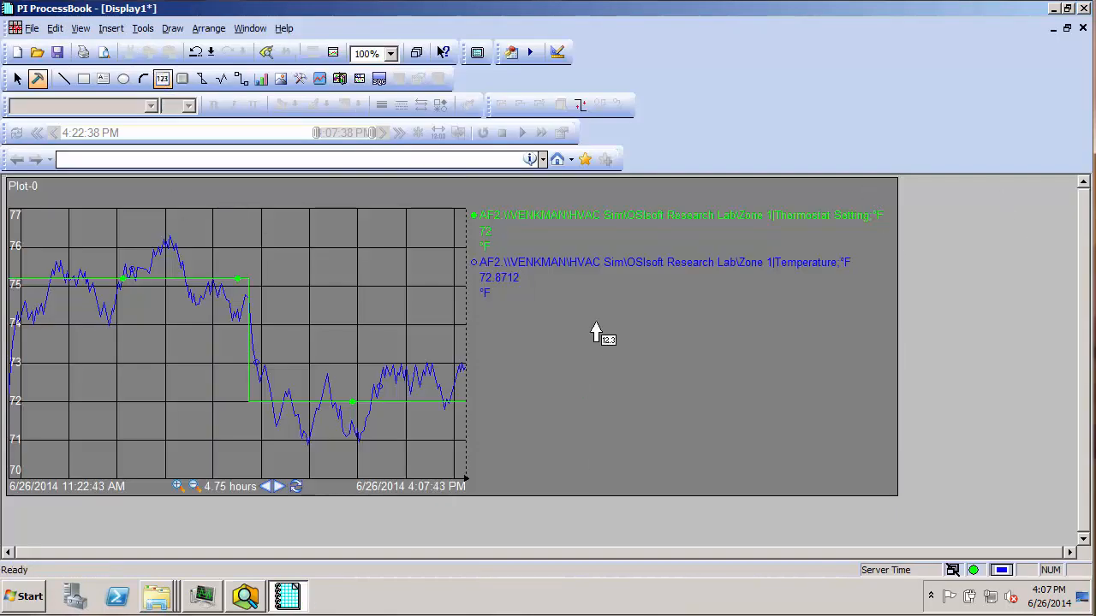
left_click(922, 227)
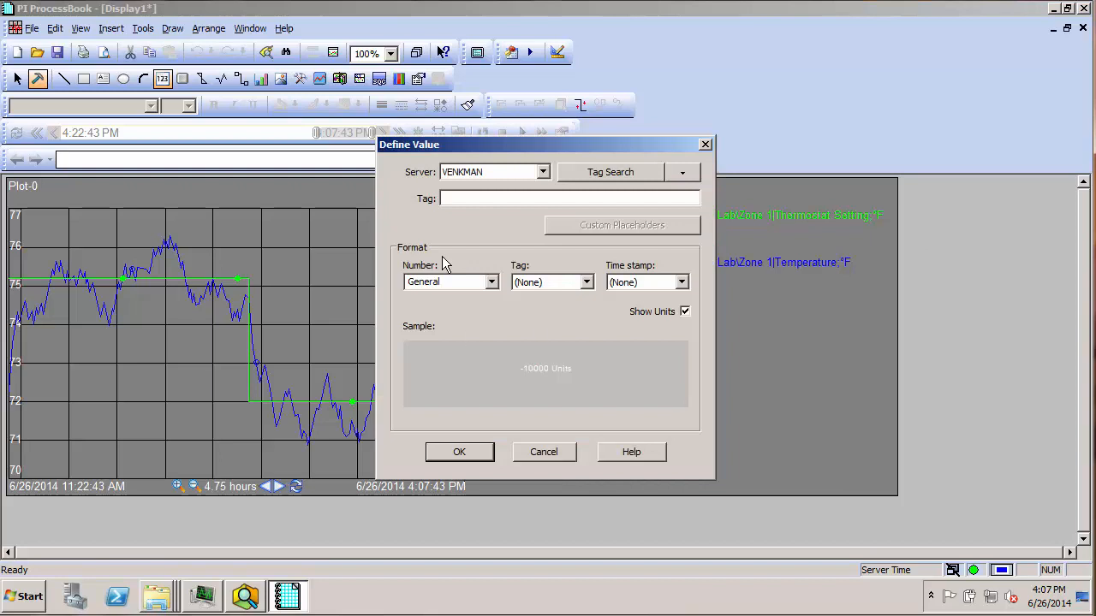
left_click(682, 173)
left_click(700, 246)
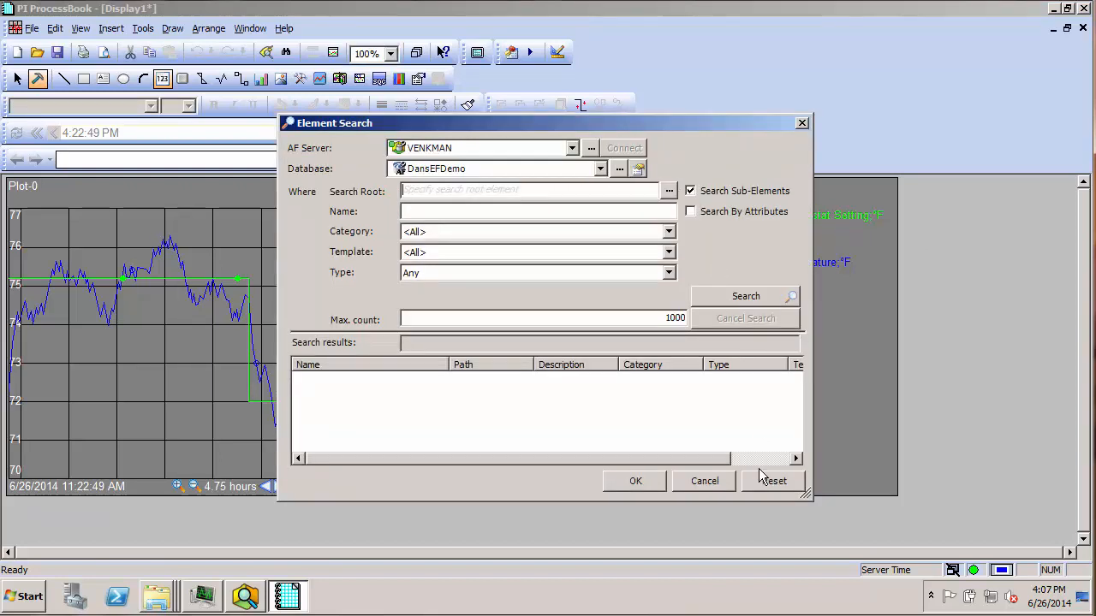
left_click(705, 480)
- Link the new value through AF2 to the Temperature Offset attribute of Zone1 in the HVAC database and accept the definition
left_click(683, 174)
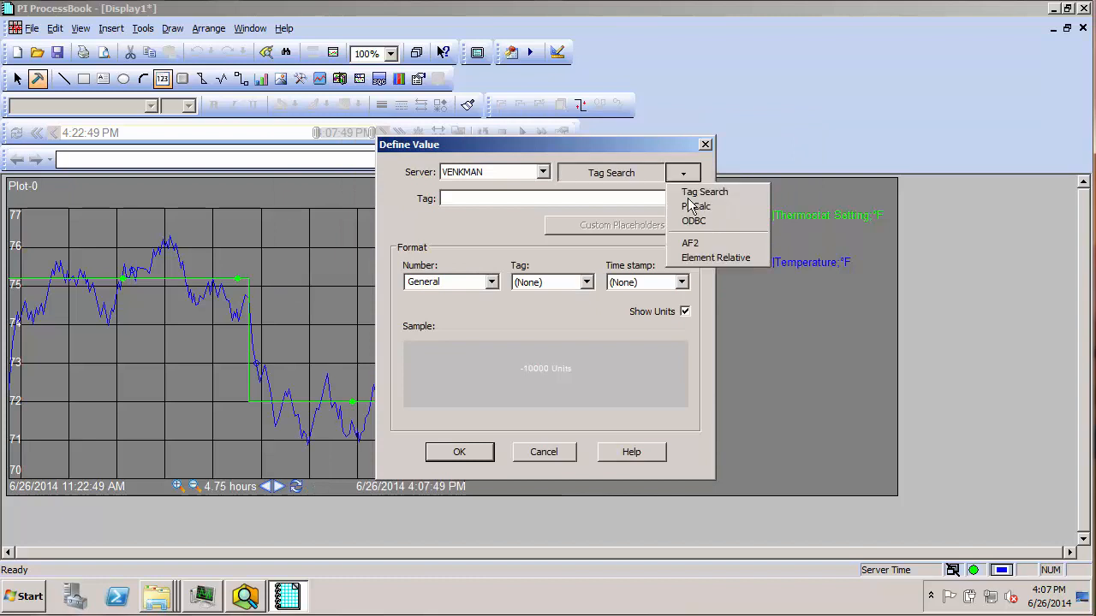
left_click(690, 243)
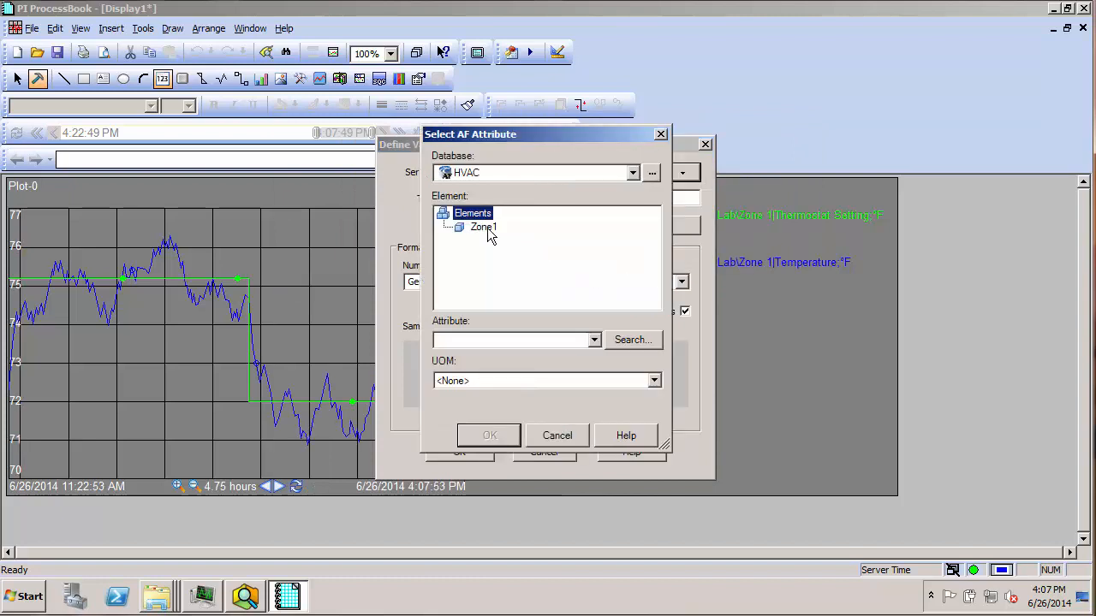
left_click(487, 229)
left_click(593, 341)
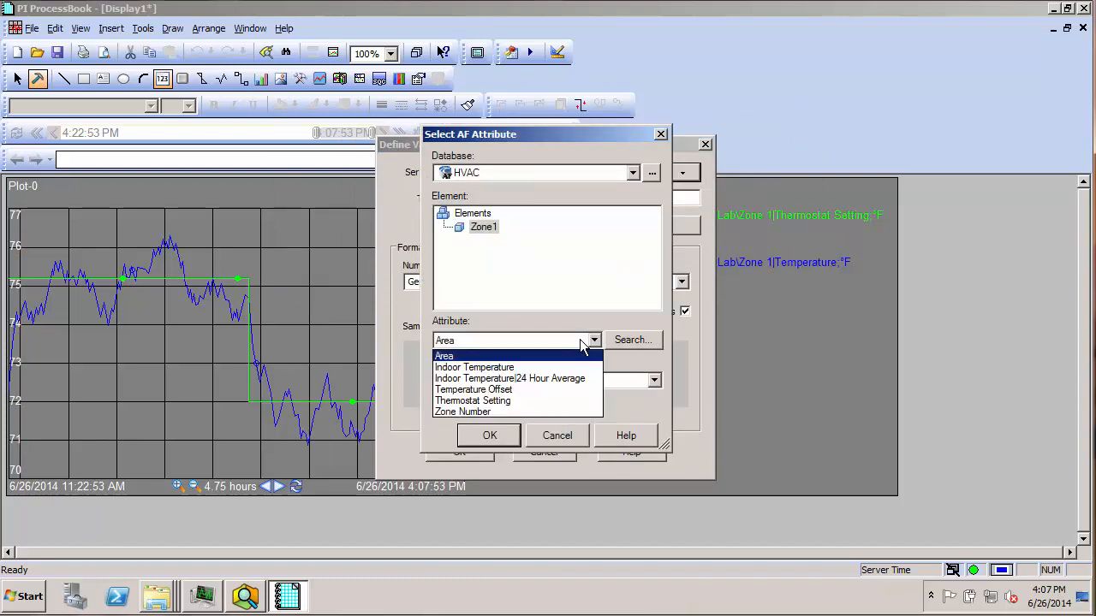
left_click(542, 387)
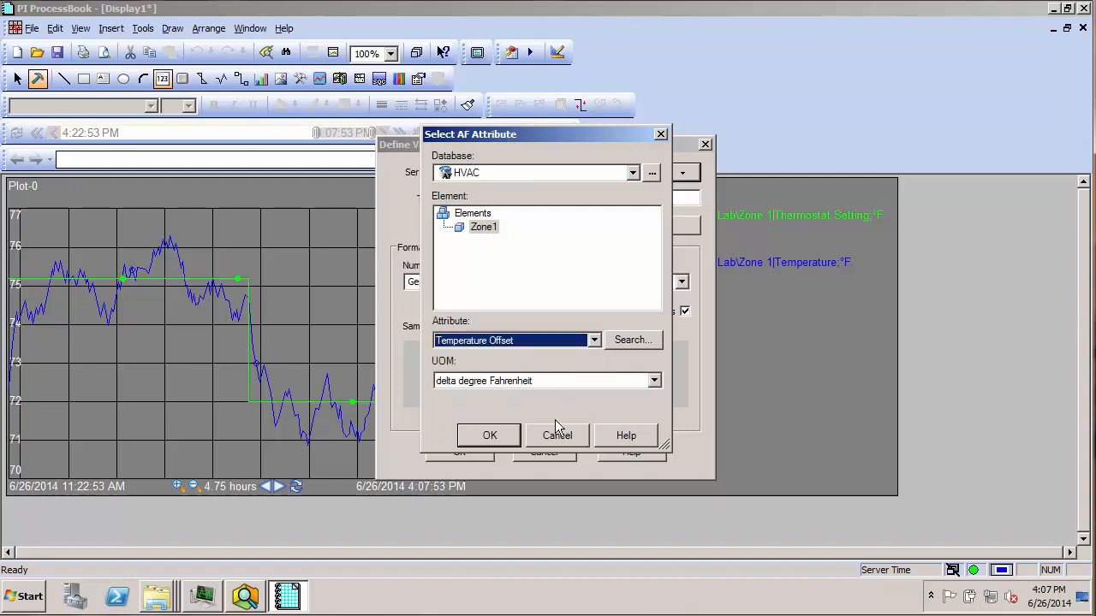
left_click(489, 435)
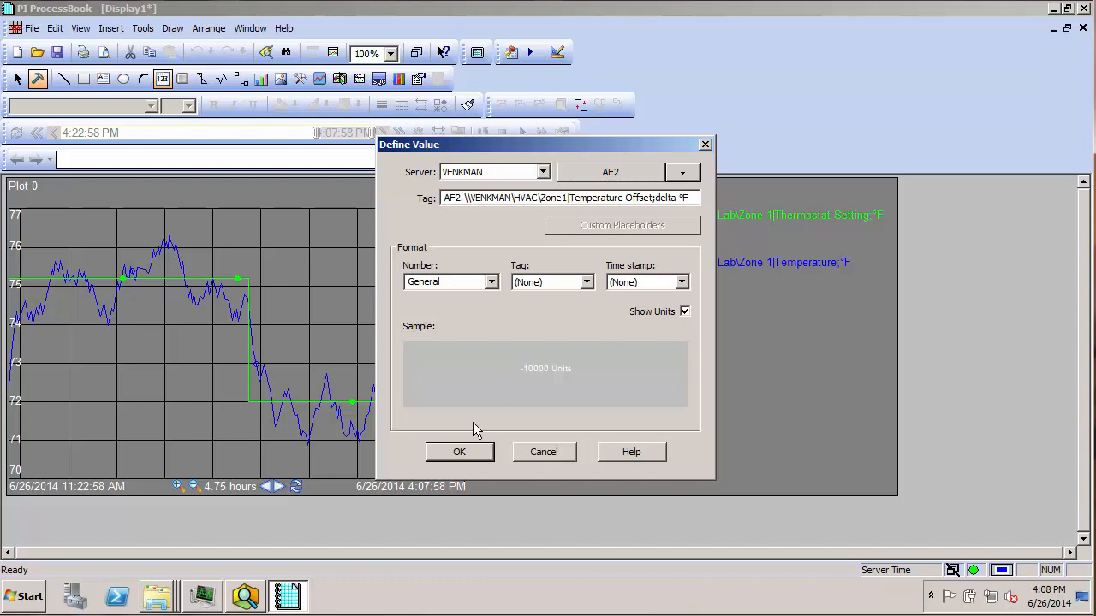
left_click(463, 453)
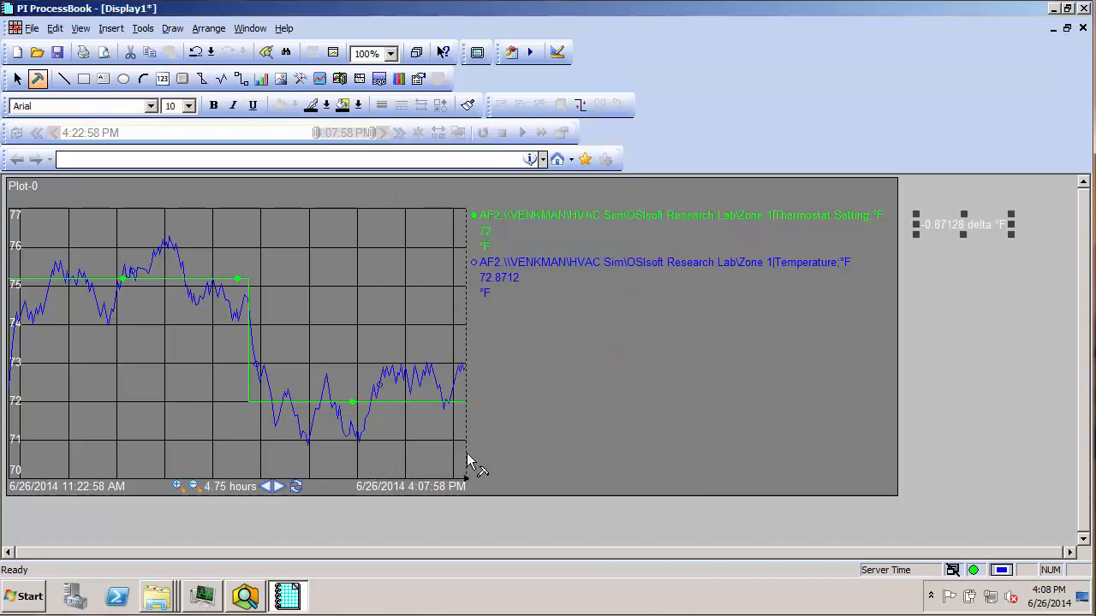
- Change the line color of the Temperature Offset value beside the trend to blue
right_click(946, 225)
left_click(977, 359)
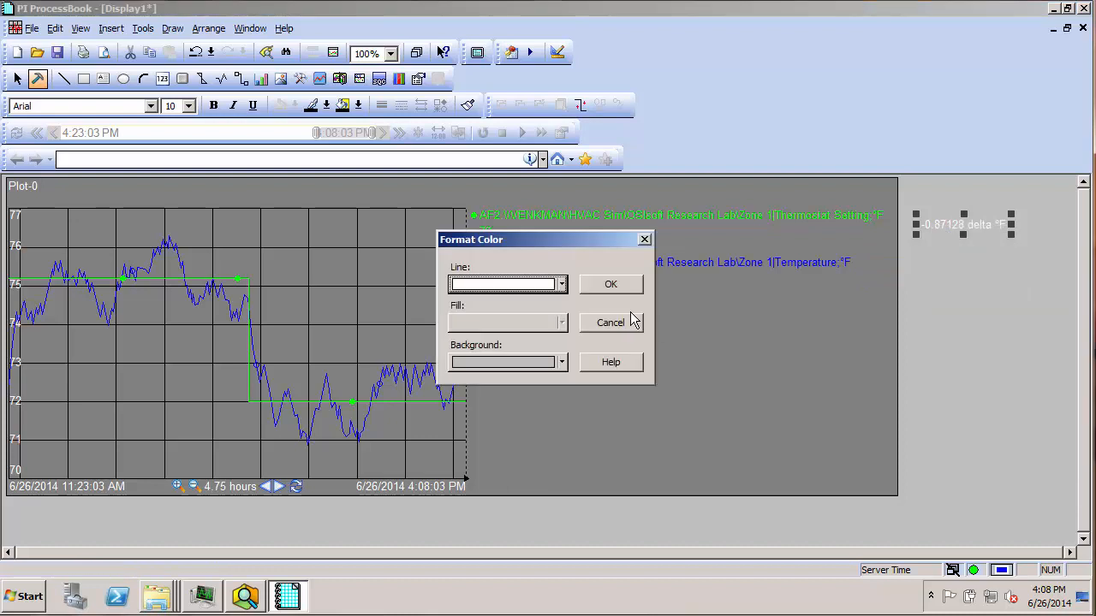
left_click(562, 285)
left_click(526, 308)
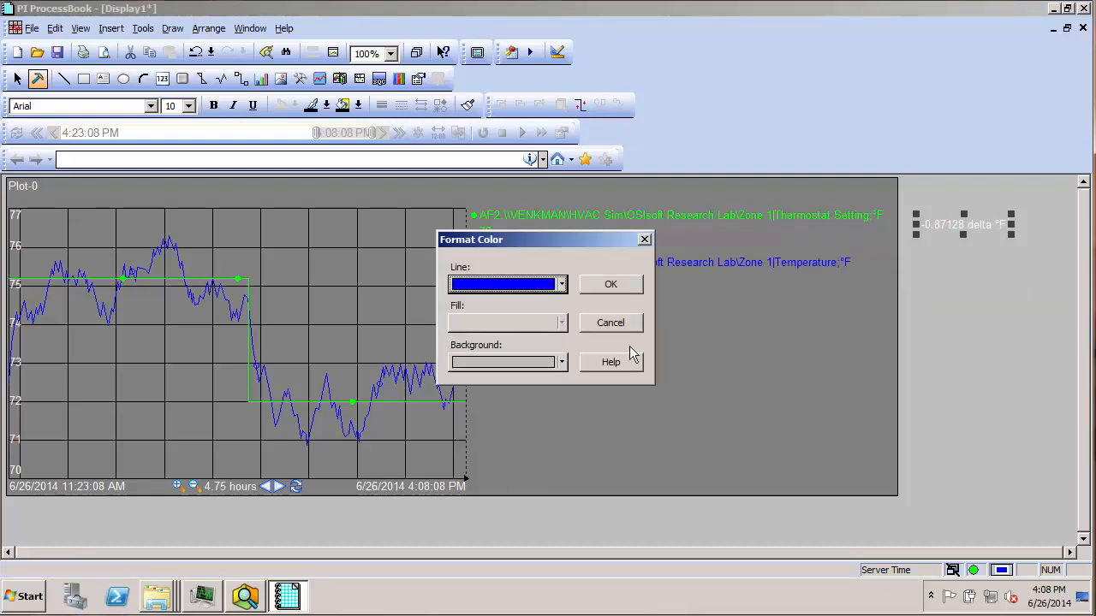
left_click(604, 286)
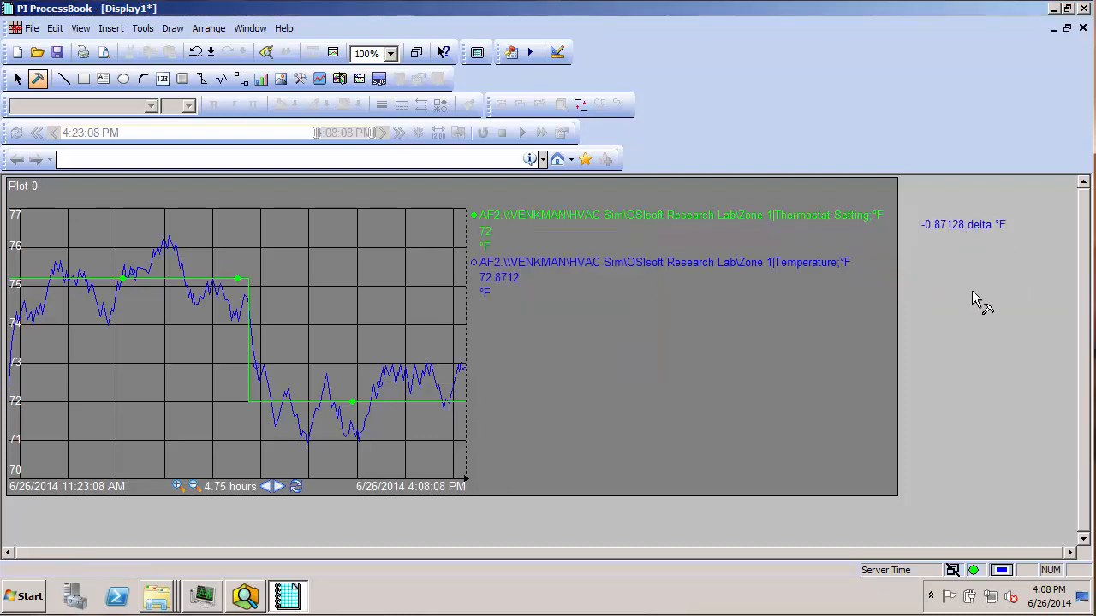